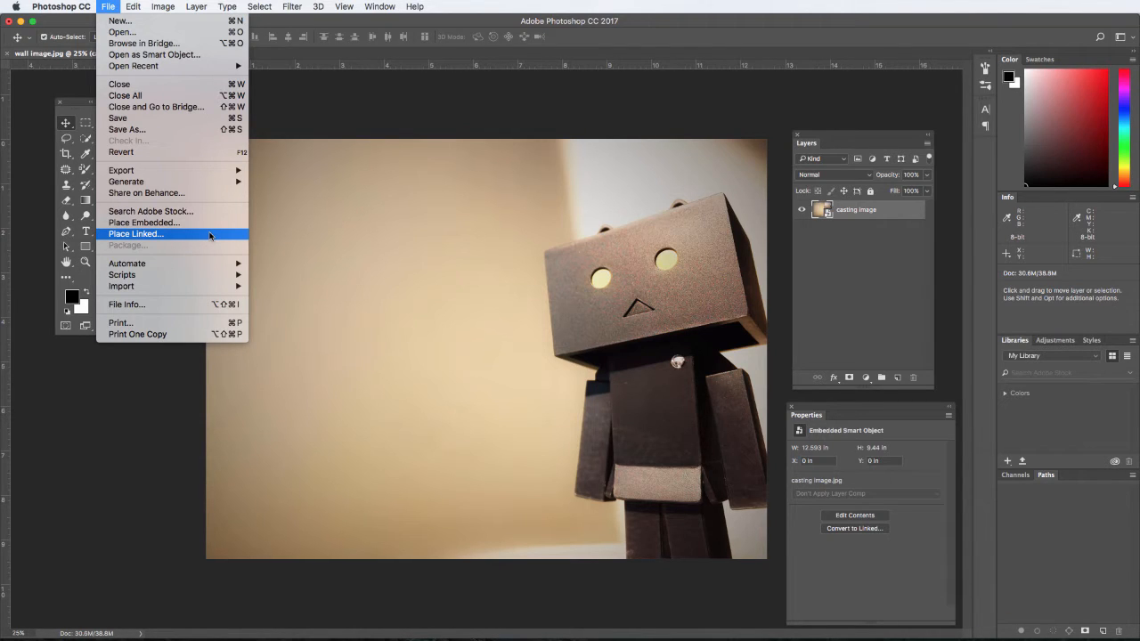
Place window.png as a linked smart object above the casting image layer at its original size.
click(210, 234)
click(587, 542)
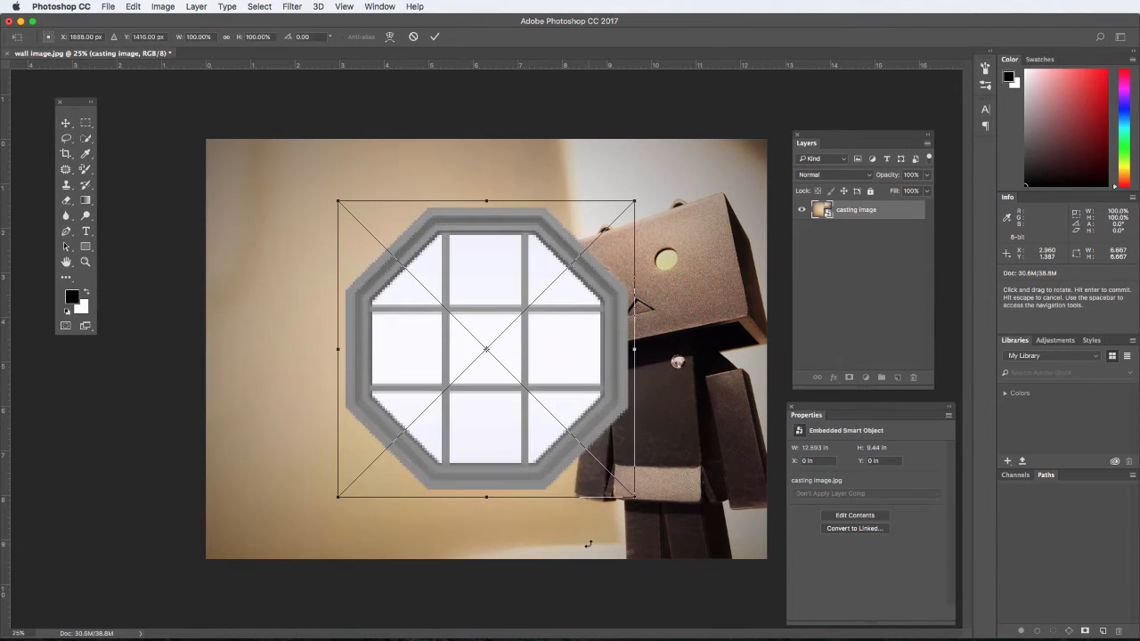
click(67, 123)
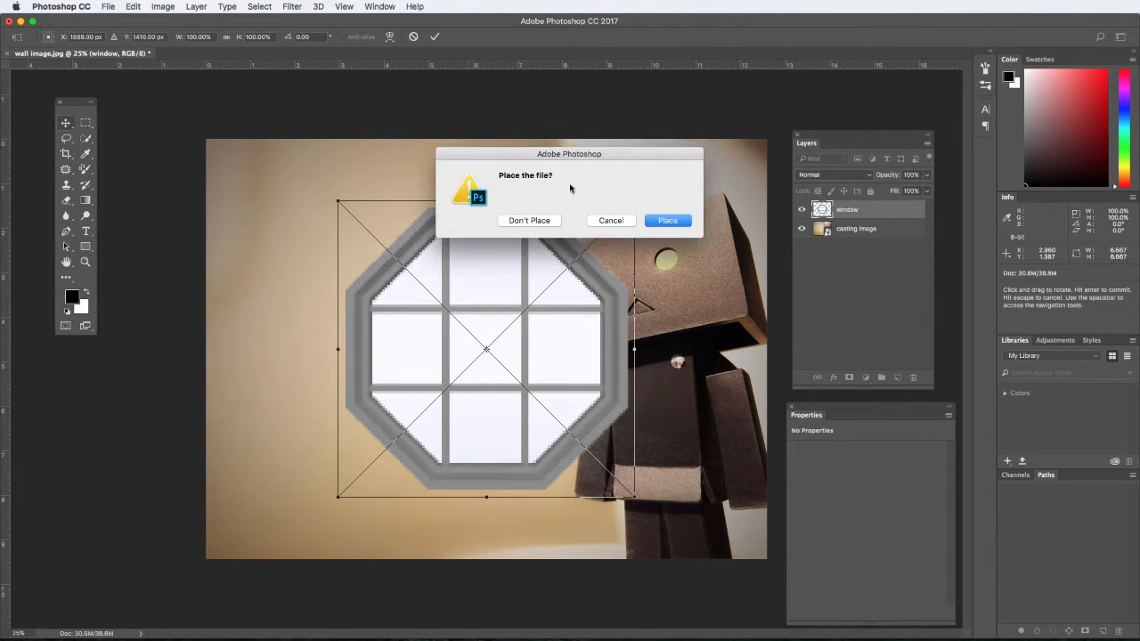
click(668, 220)
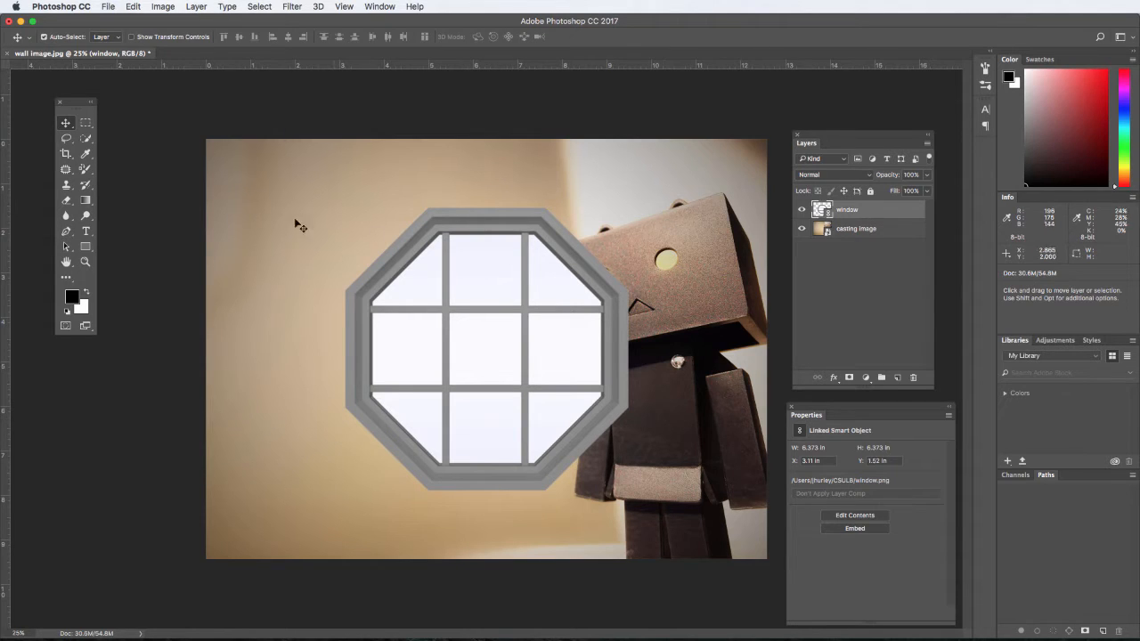
Select all nine glass panes of the octagonal window with the Quick Selection tool.
click(86, 138)
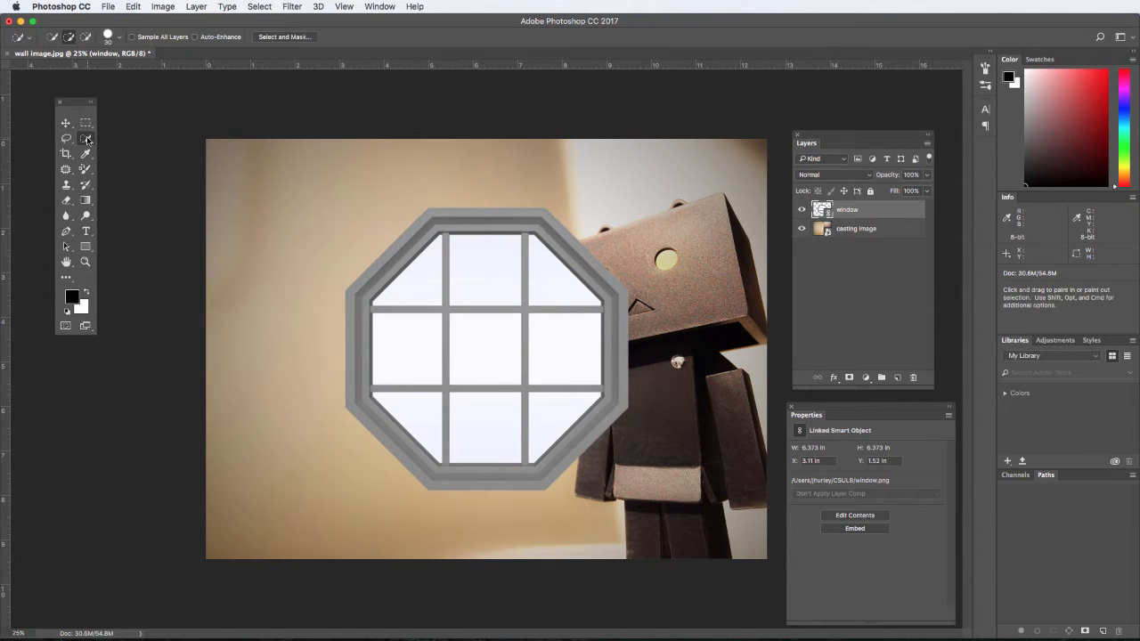
click(424, 284)
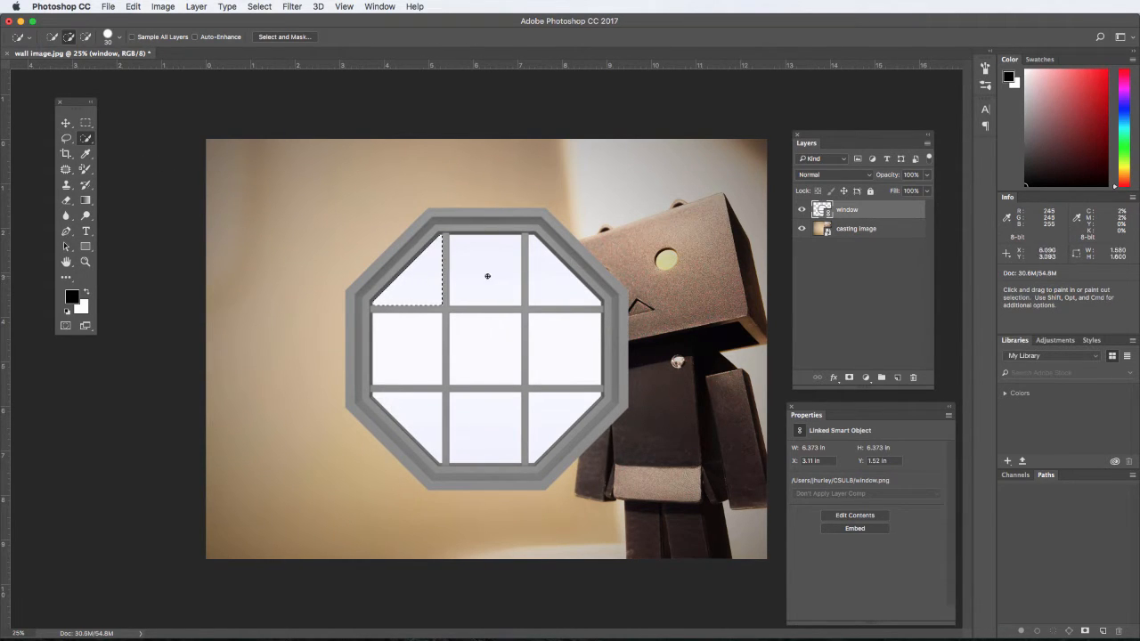
shift+click(500, 279)
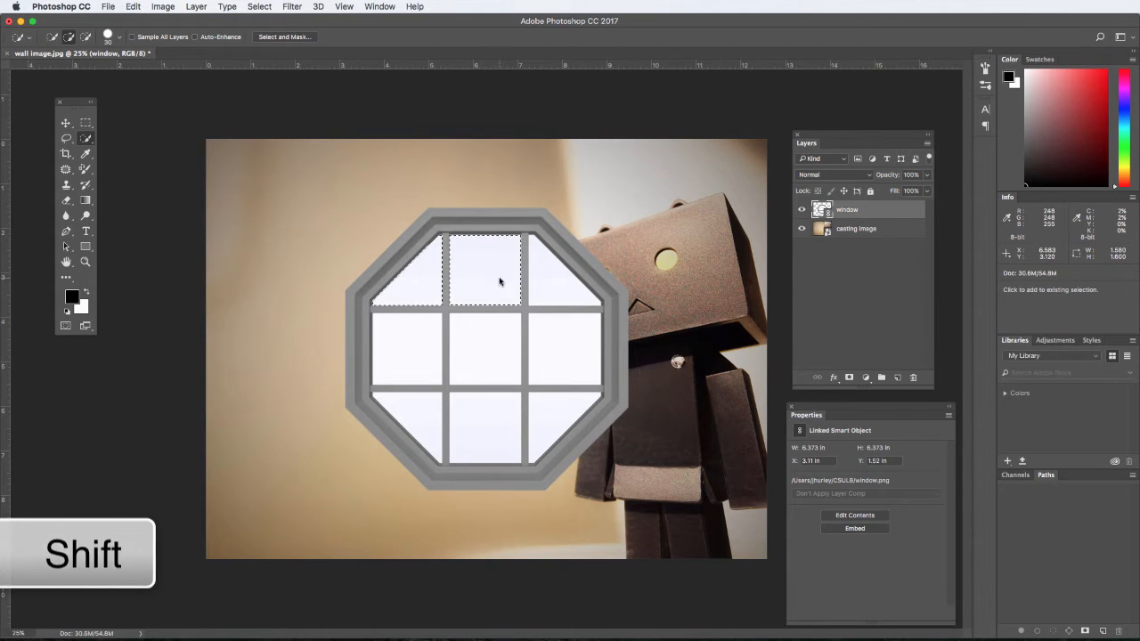
shift+click(560, 284)
shift+click(562, 355)
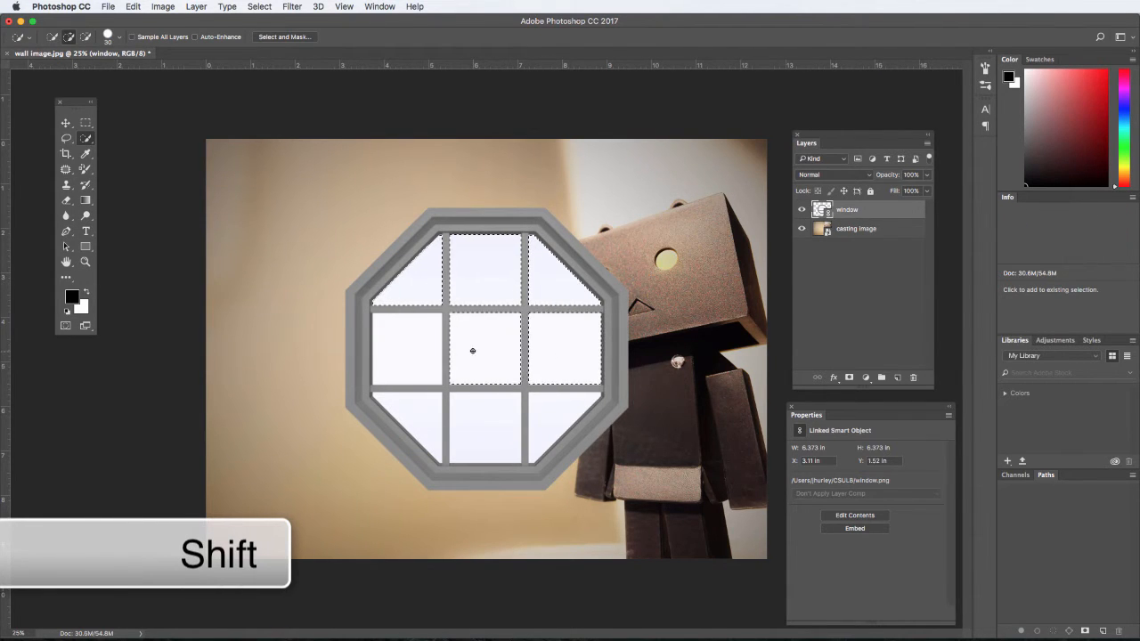
shift+click(473, 348)
shift+click(419, 354)
shift+click(423, 419)
shift+click(484, 417)
shift+click(550, 417)
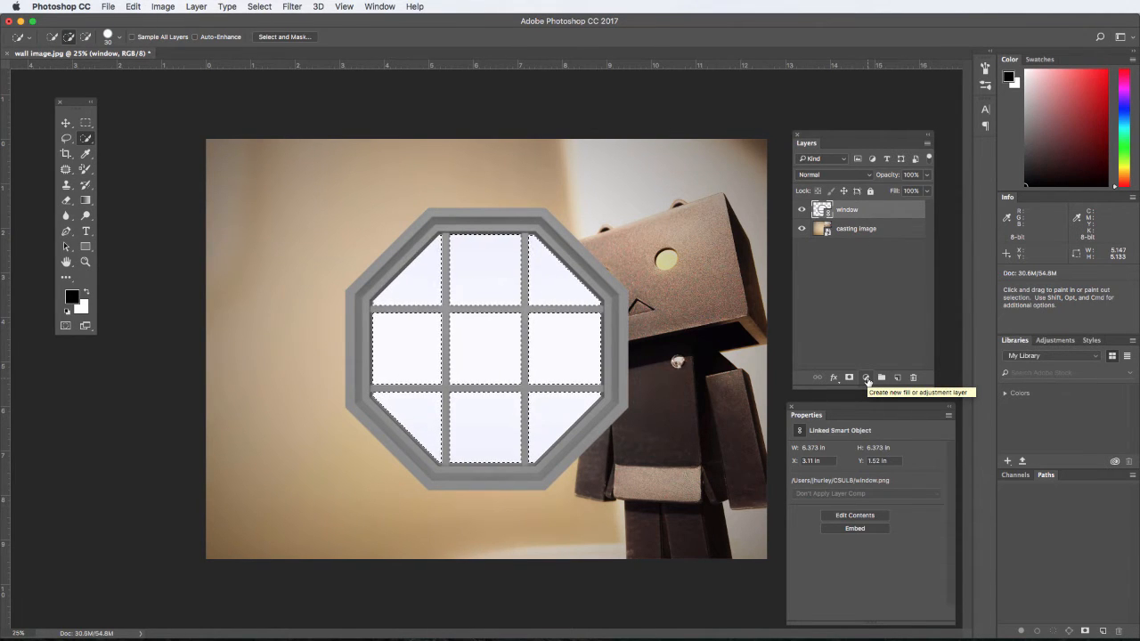
Add a Levels adjustment layer masked to the selected window panes.
click(377, 8)
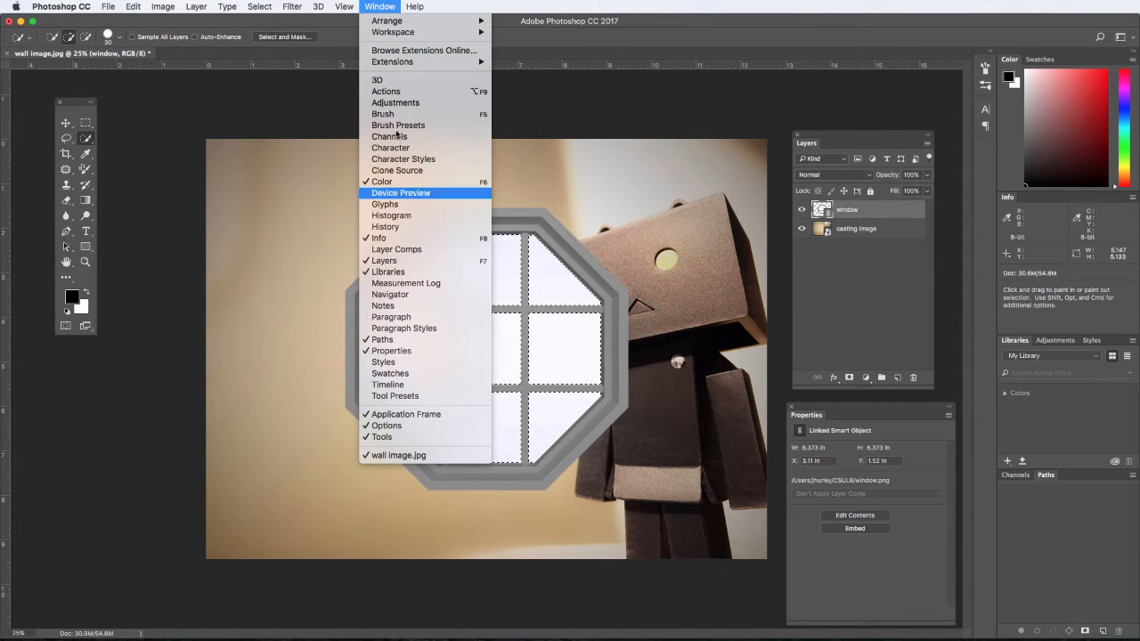
click(385, 6)
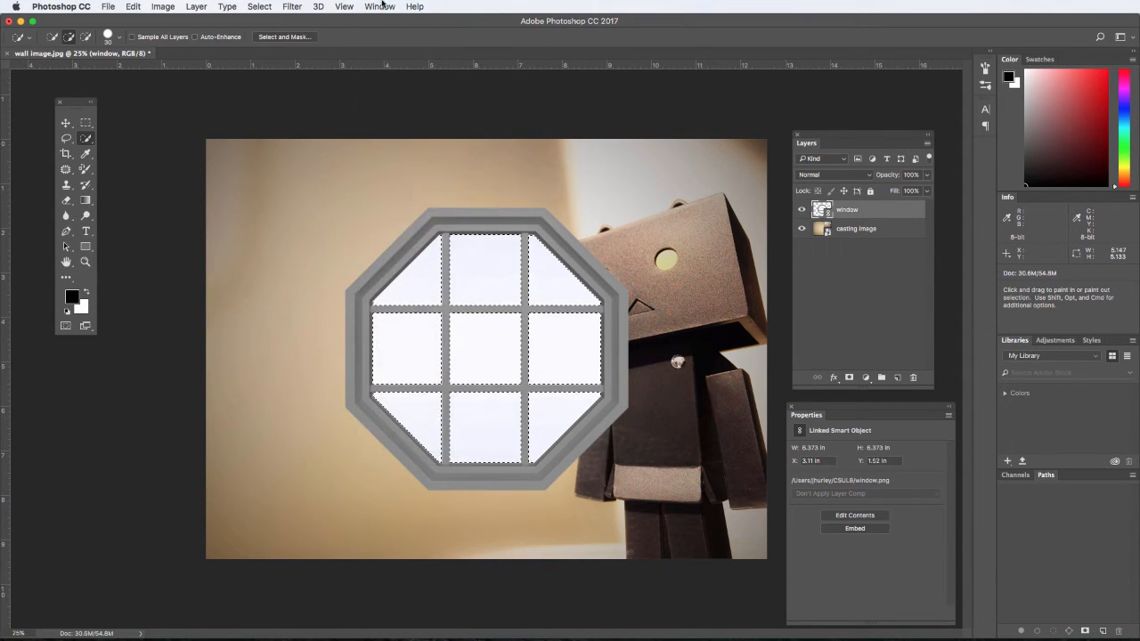
click(866, 378)
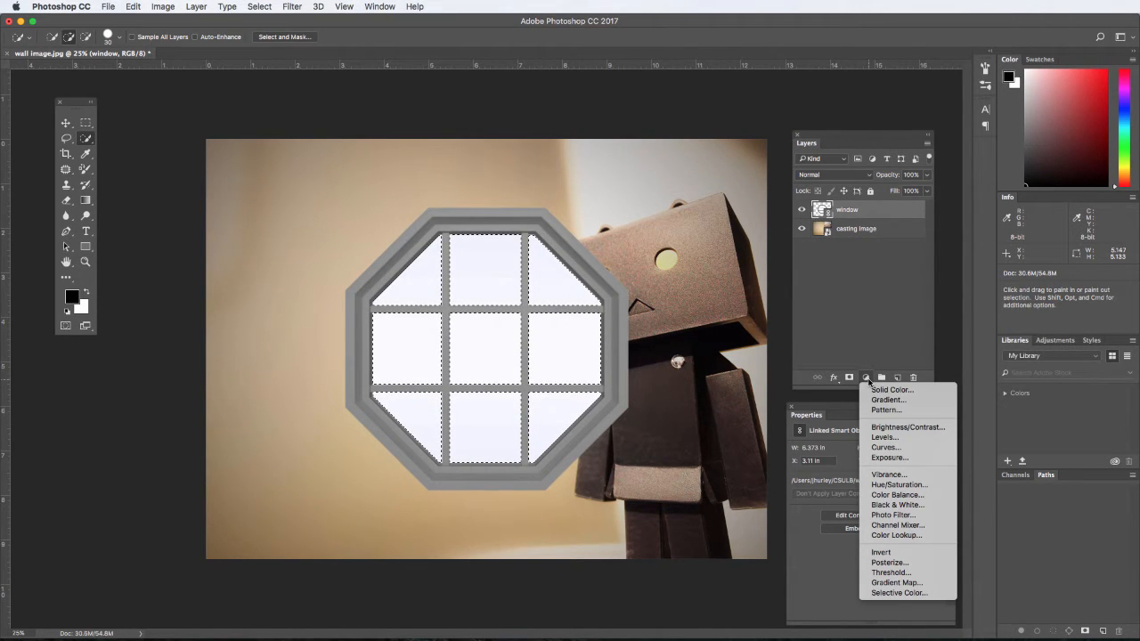
click(879, 437)
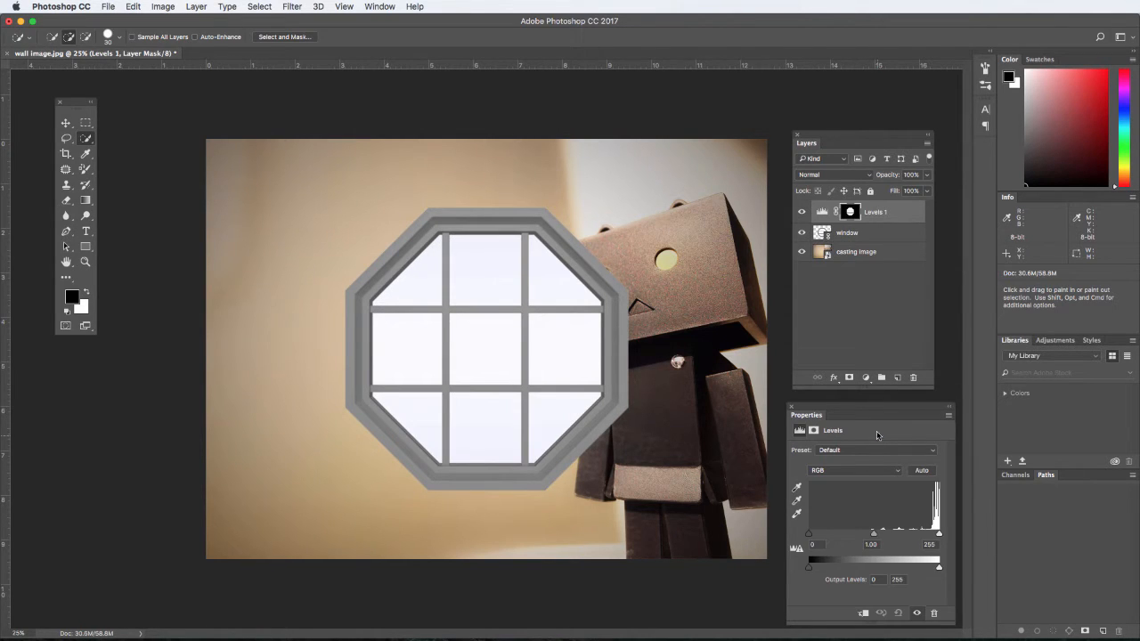
Hide the window layer and darken the pane shapes by setting the Levels output white level to 160.
click(802, 233)
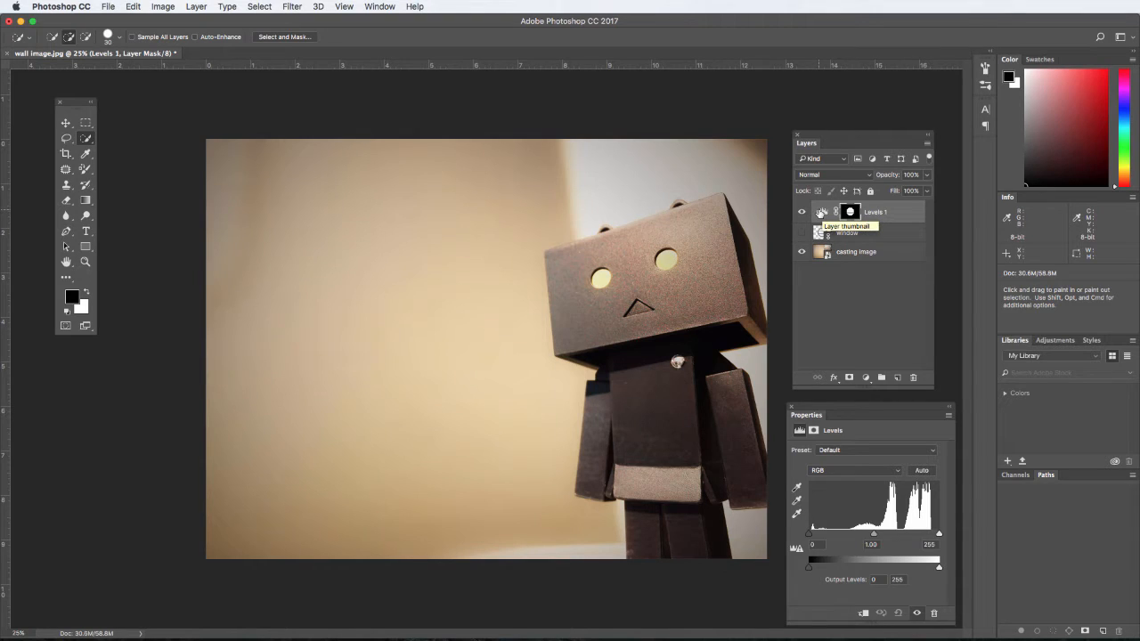
click(820, 212)
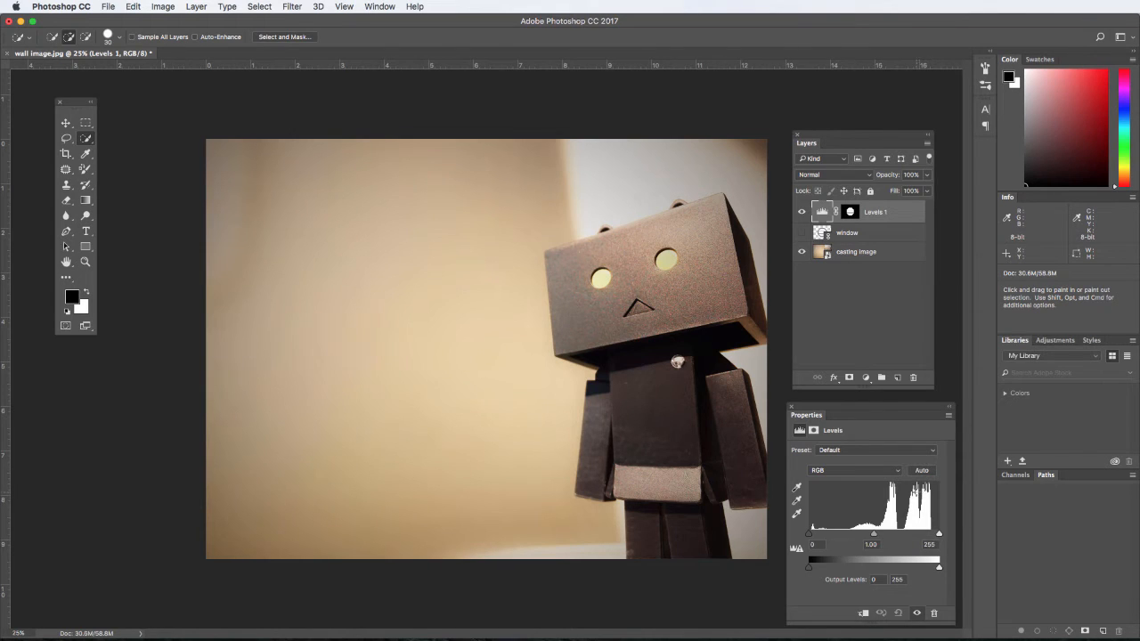
click(381, 6)
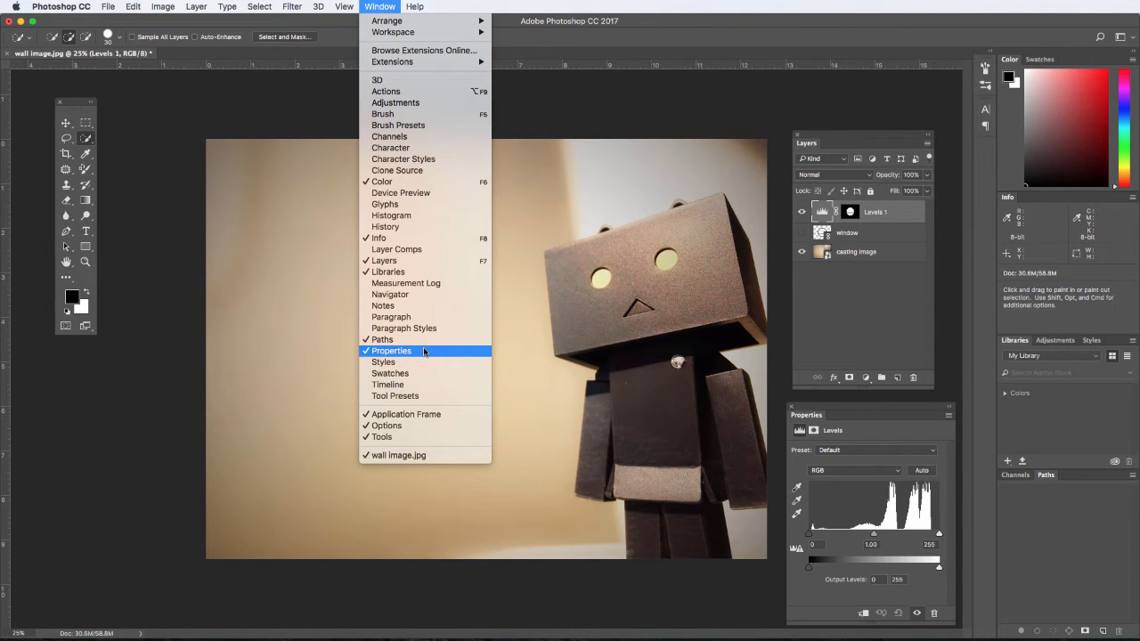
click(378, 6)
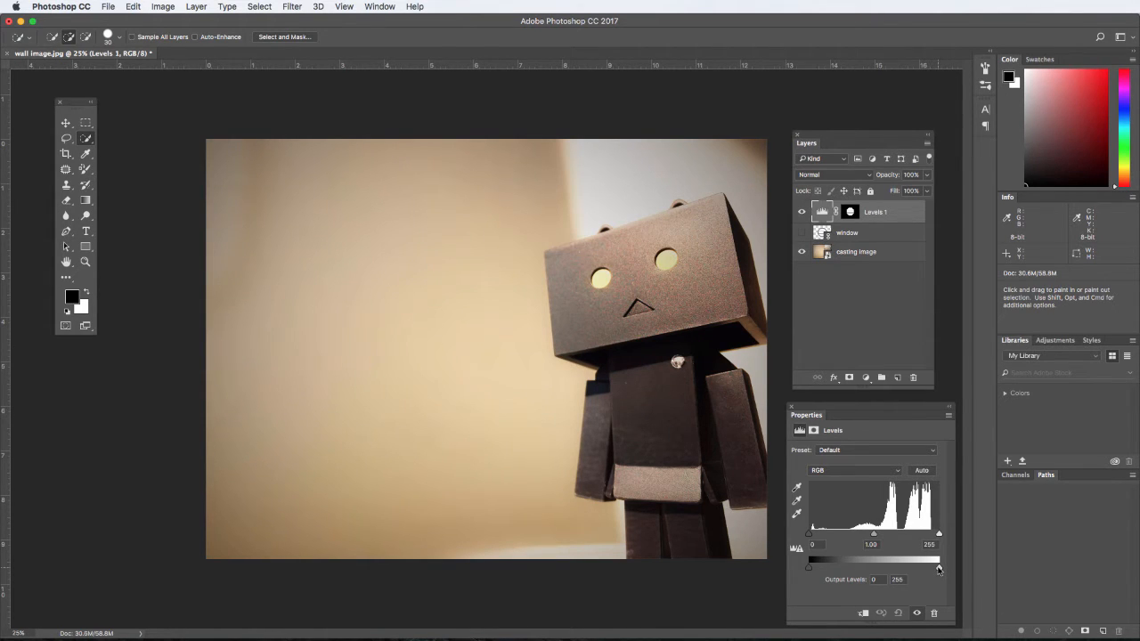
drag(938, 569, 890, 571)
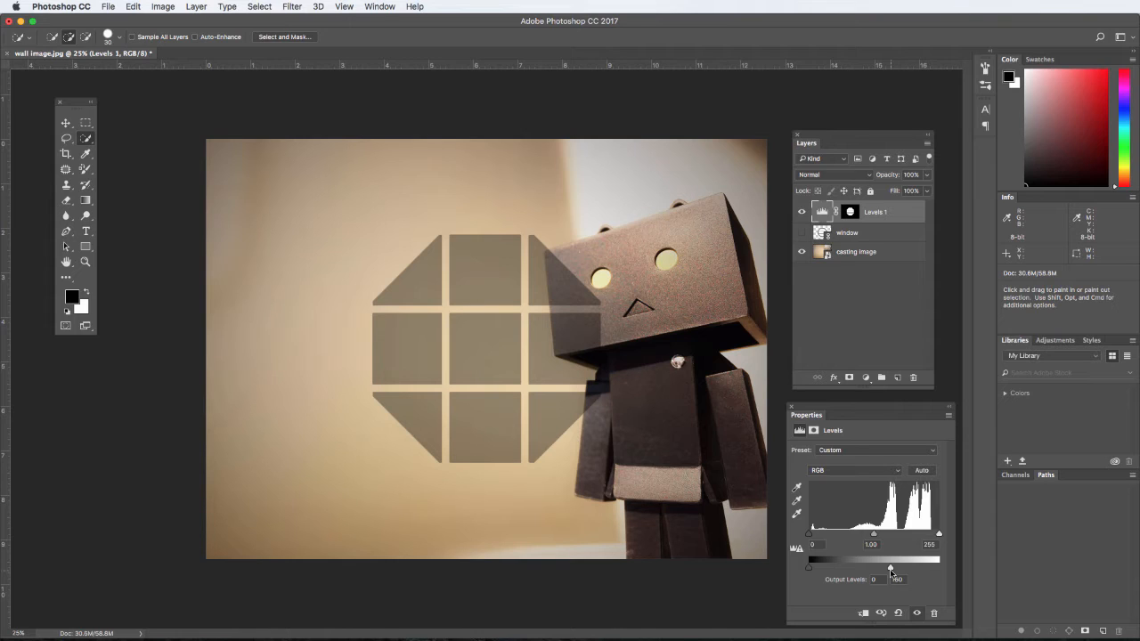
Invert the Levels layer mask so the darkening falls outside the window panes.
click(814, 431)
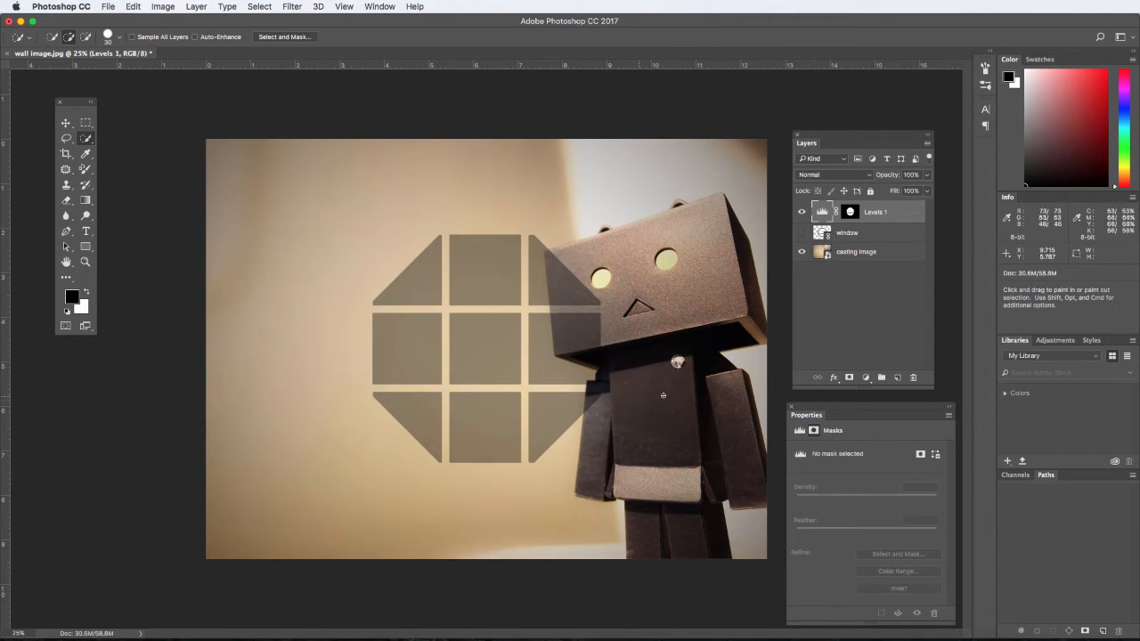
click(850, 212)
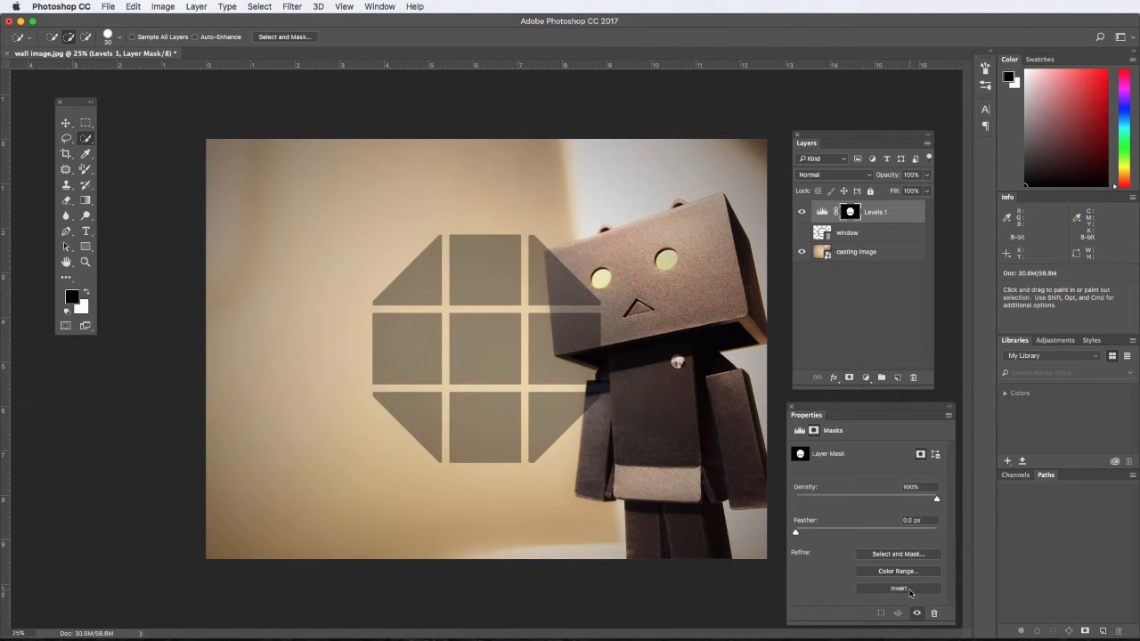
click(908, 589)
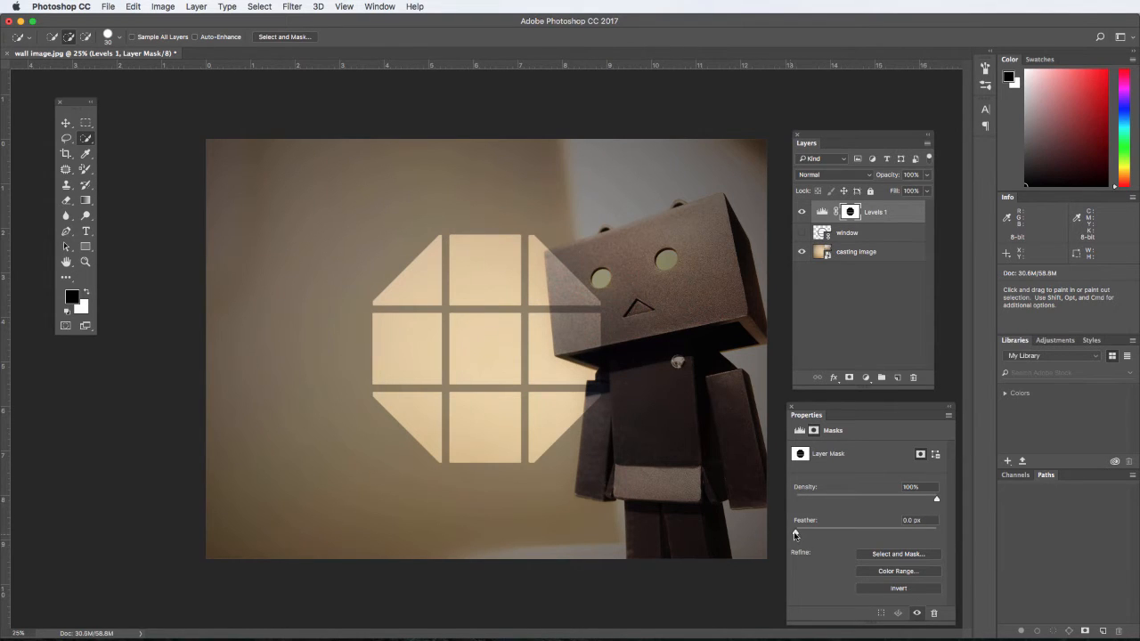
Feather the Levels mask by 5.1 px and set the output white level to 105.
drag(796, 535, 837, 534)
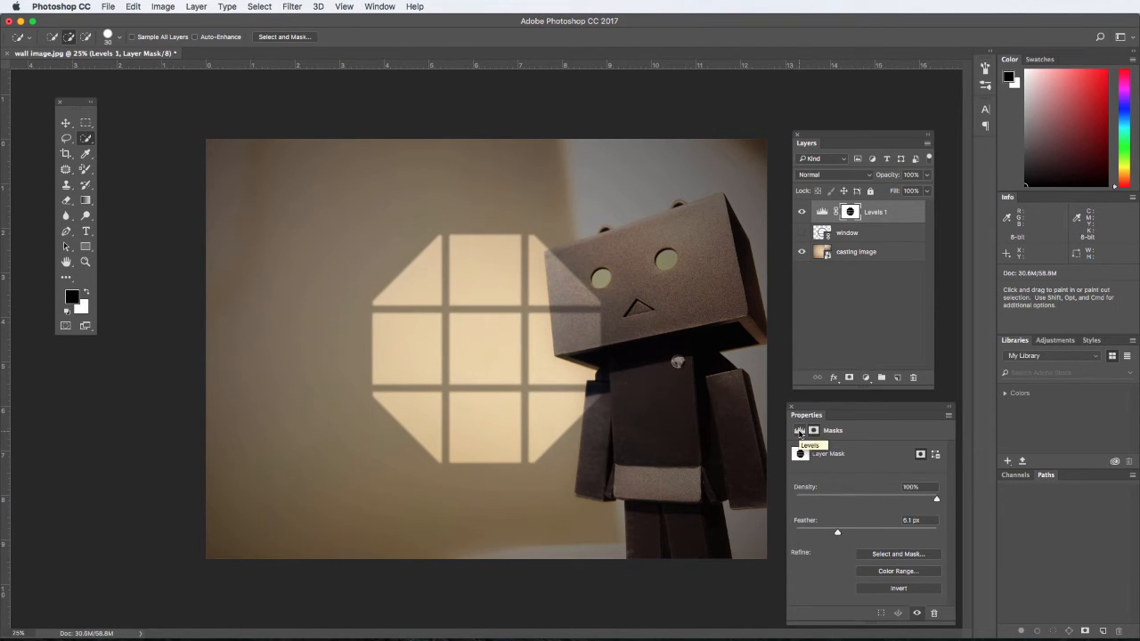
click(798, 433)
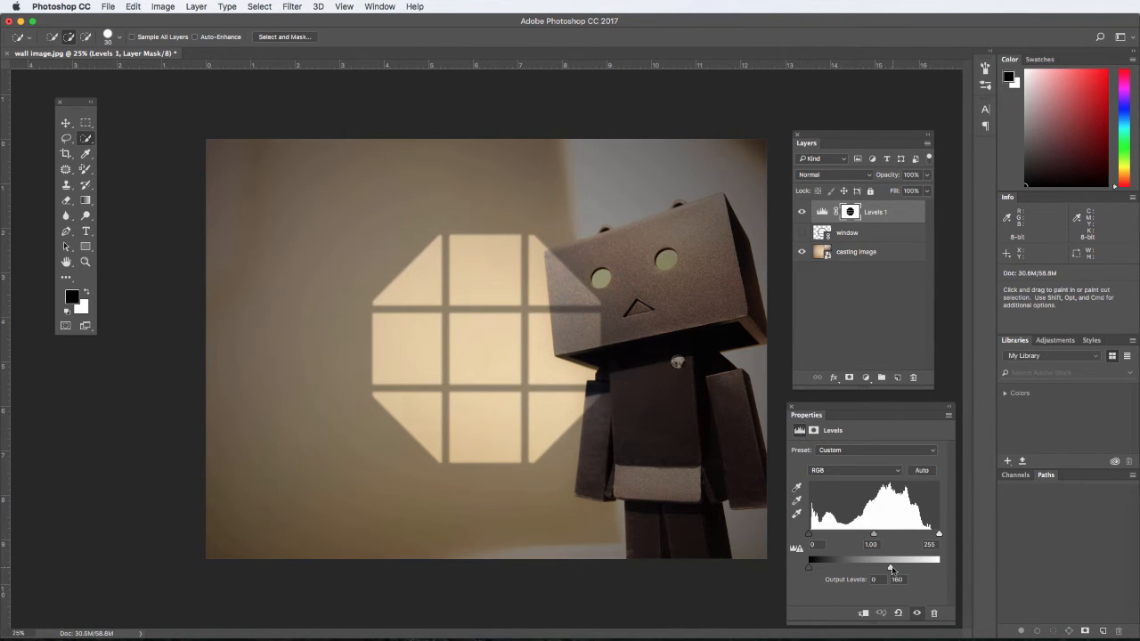
drag(890, 567, 862, 568)
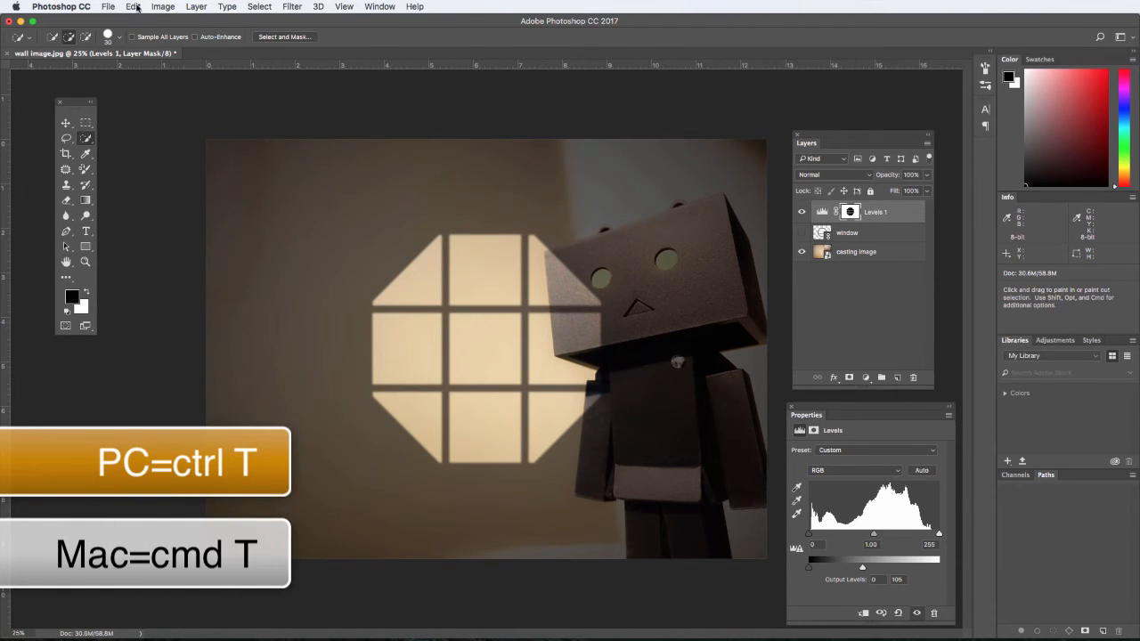
Scale the Levels mask proportionally from its center to about 145%.
click(136, 7)
mouse_move(218, 271)
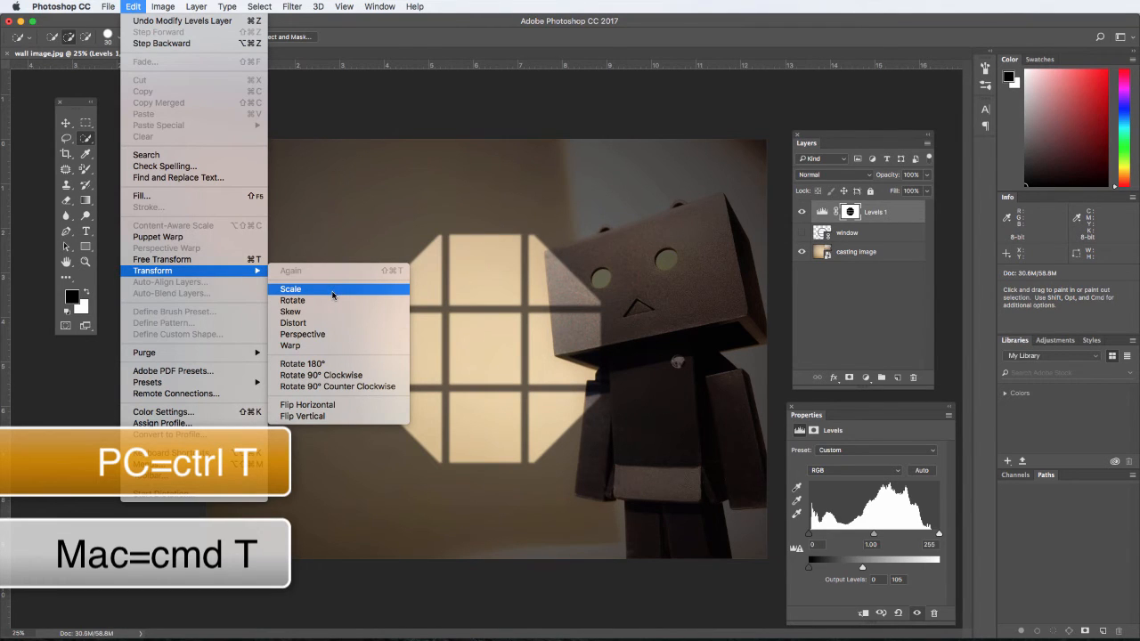
click(333, 295)
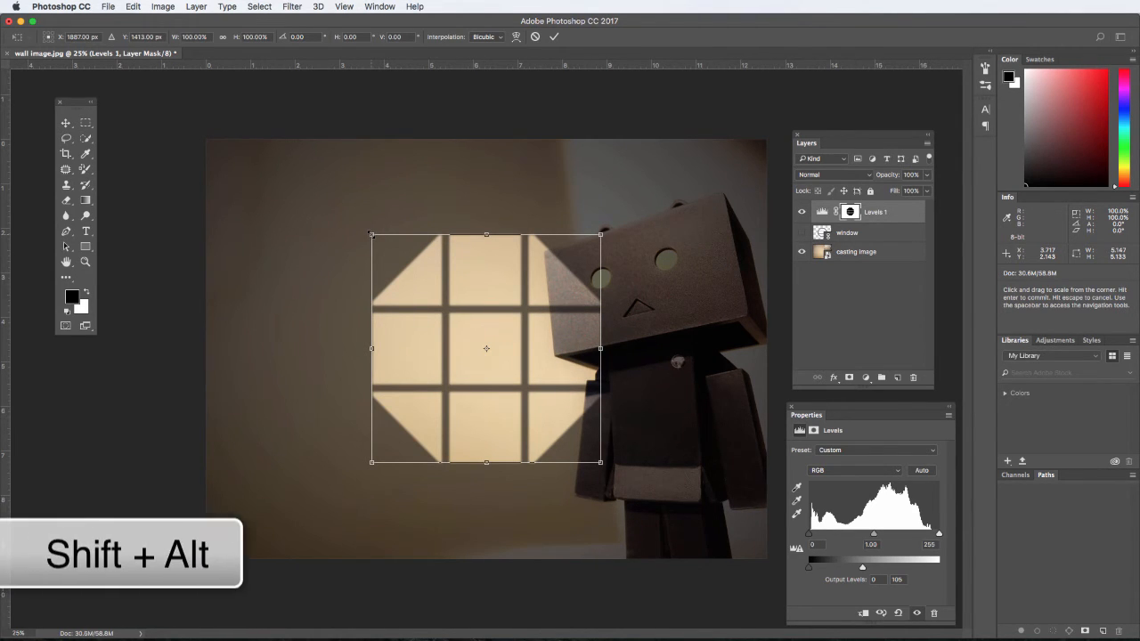
drag(371, 234, 329, 203)
drag(290, 170, 310, 190)
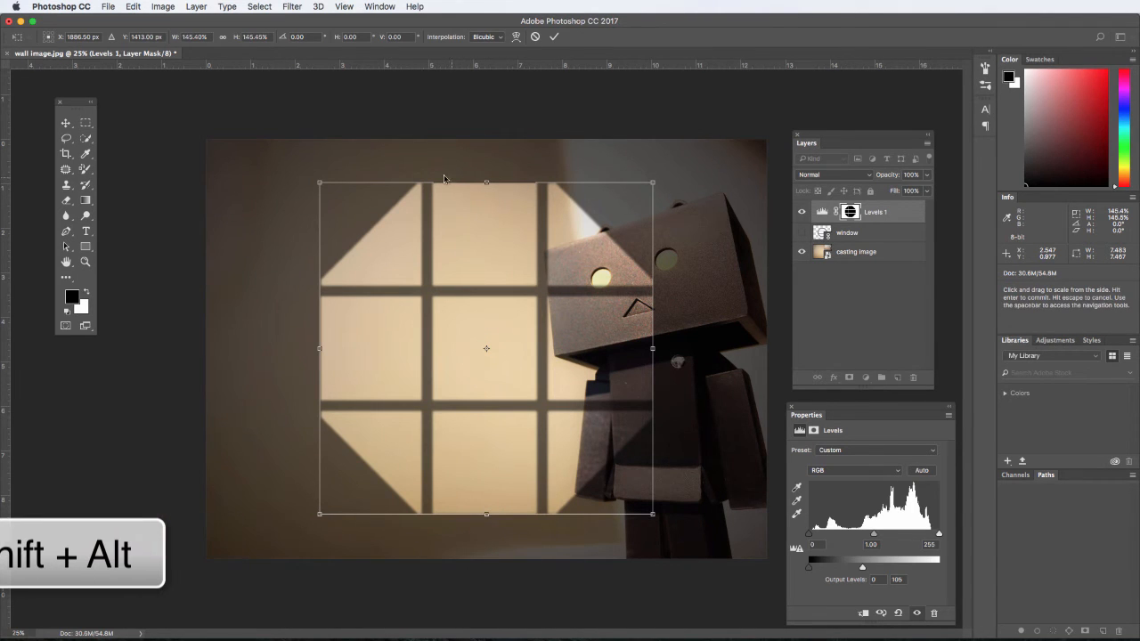
Skew the window-light mask horizontally by about -20° and move it back over the wall, partly covering the figure.
click(133, 6)
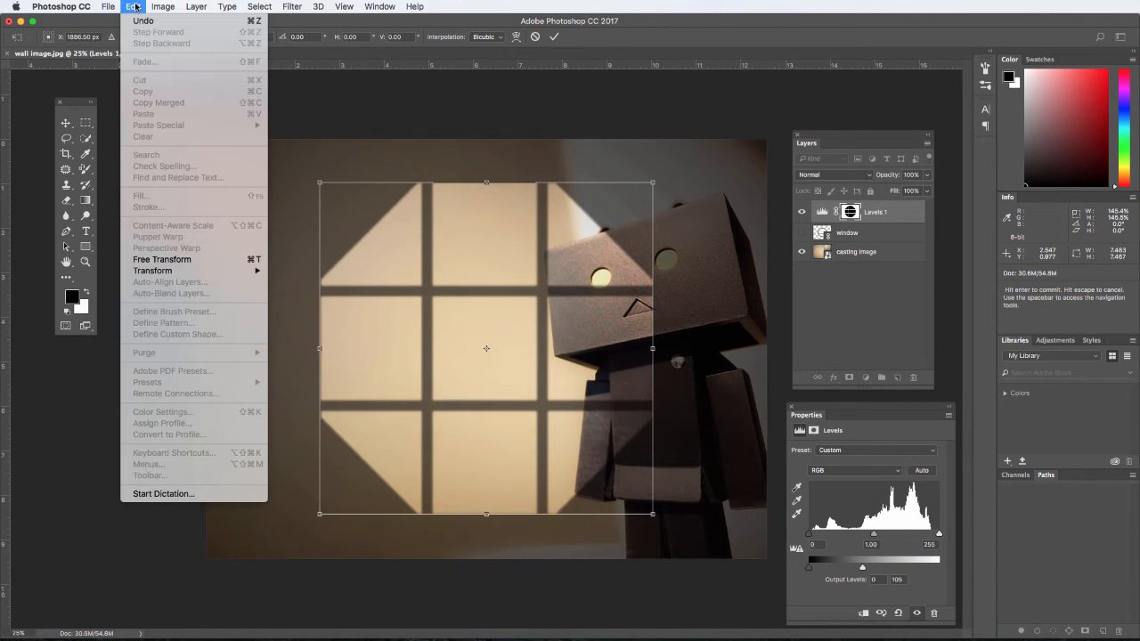
mouse_move(189, 277)
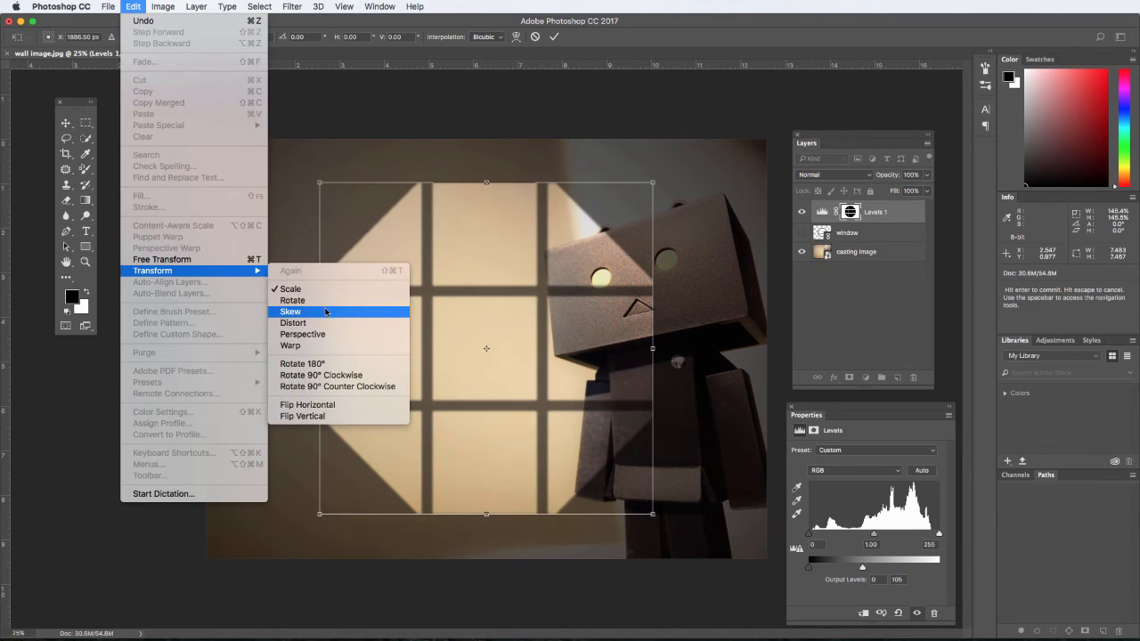
click(294, 312)
drag(483, 187, 626, 205)
mouse_move(486, 514)
mouse_down()
mouse_move(377, 521)
mouse_move(504, 527)
mouse_up()
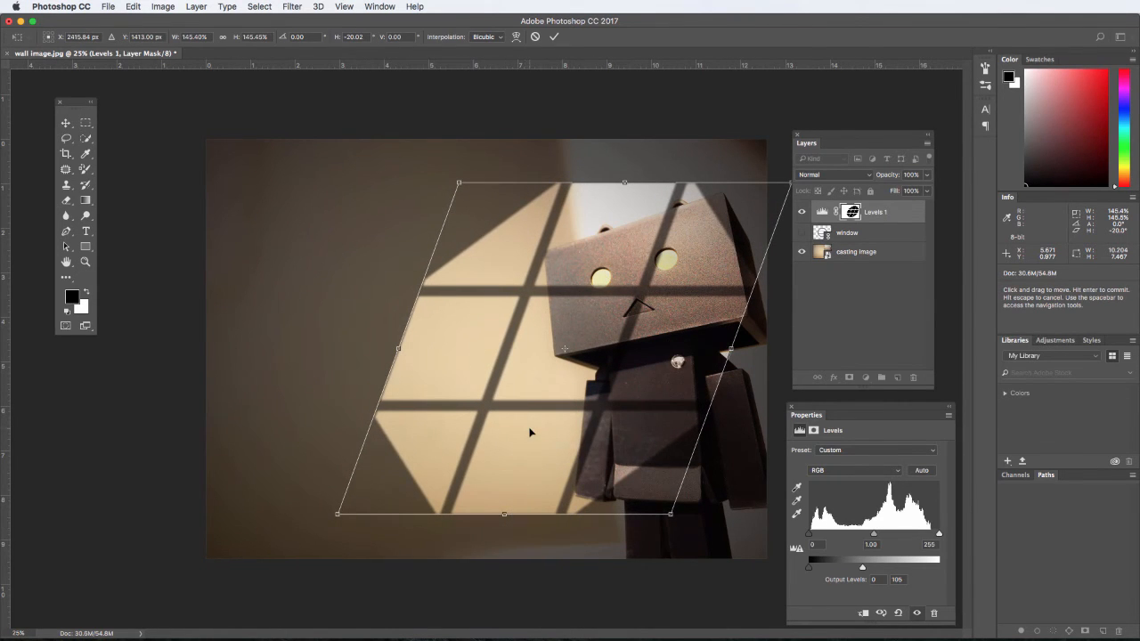
drag(529, 437, 445, 421)
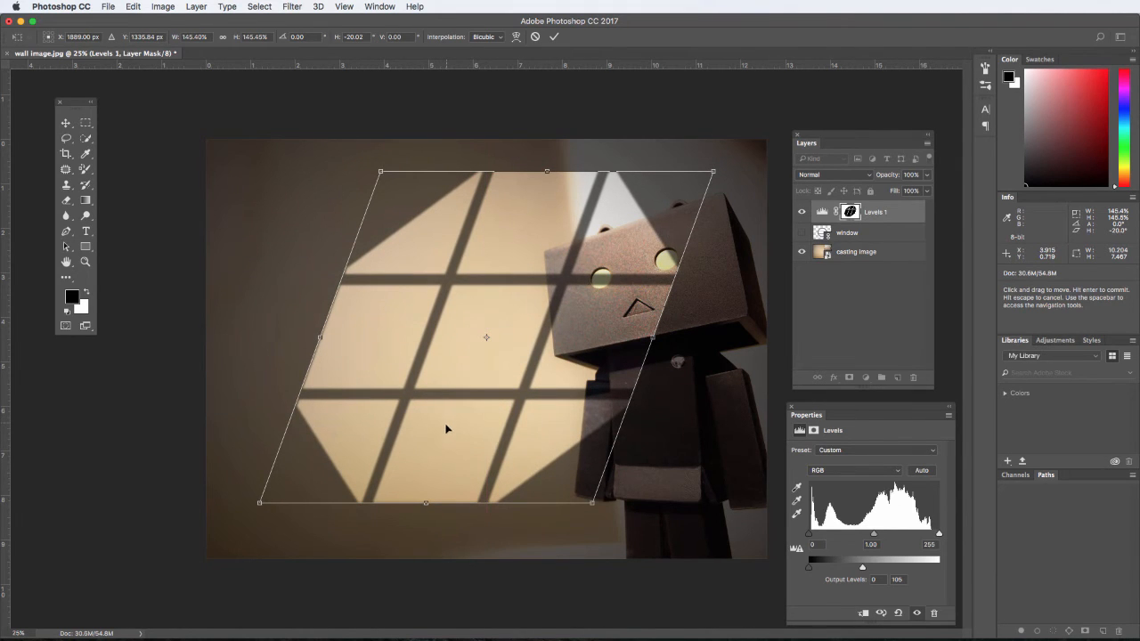
Apply a perspective transform to the mask, widening its lower edge to about 205% and heightening its figure side to about 173%.
click(133, 7)
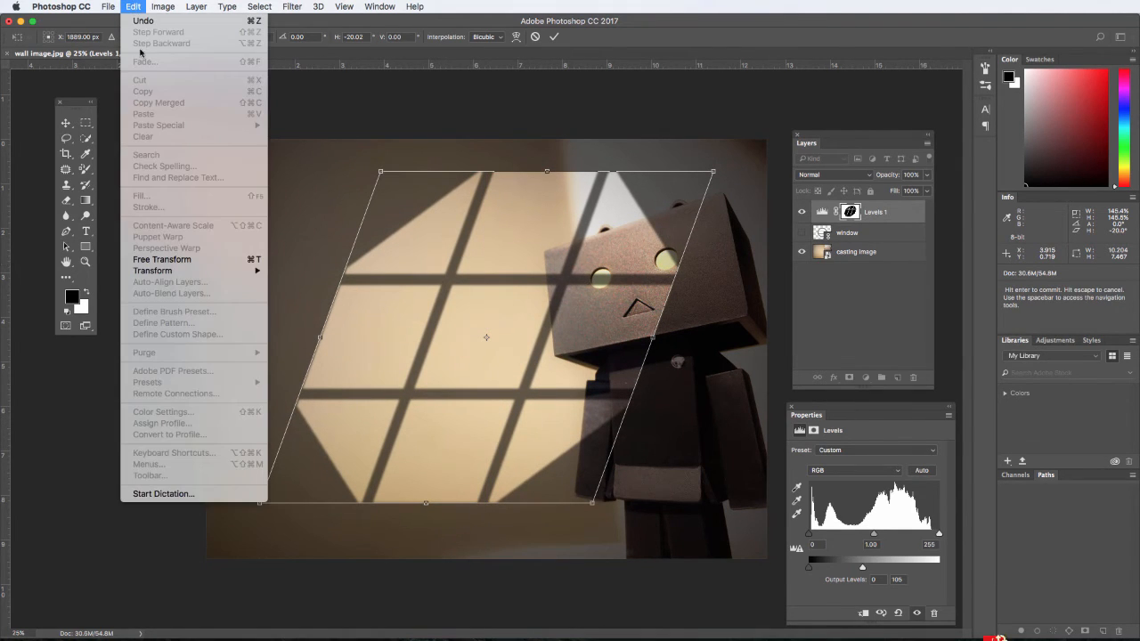
mouse_move(179, 274)
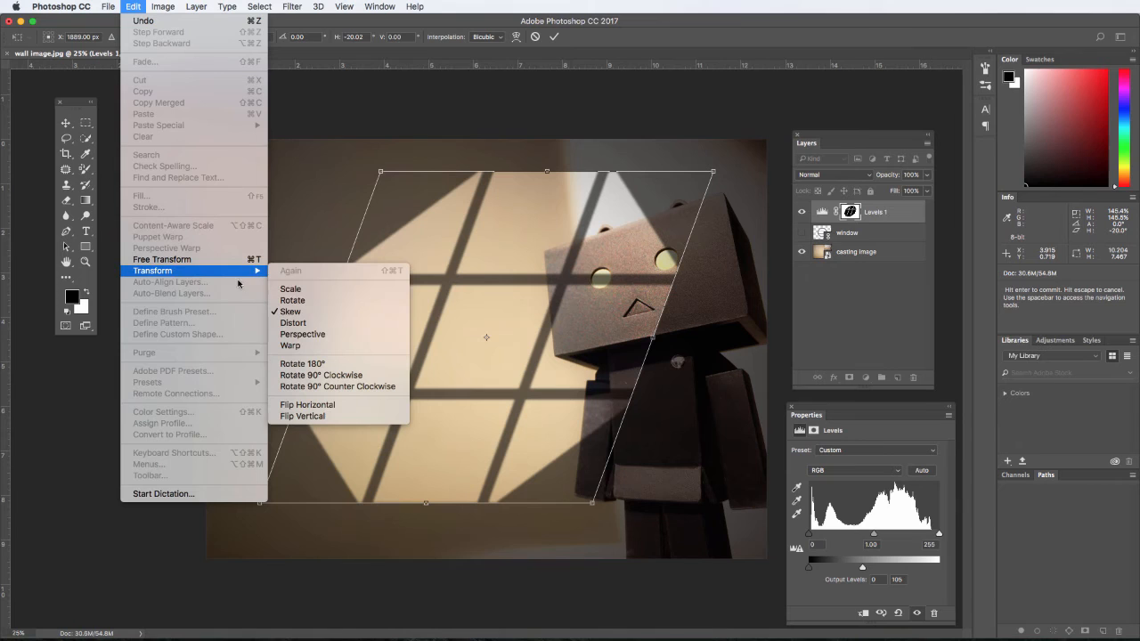
click(327, 335)
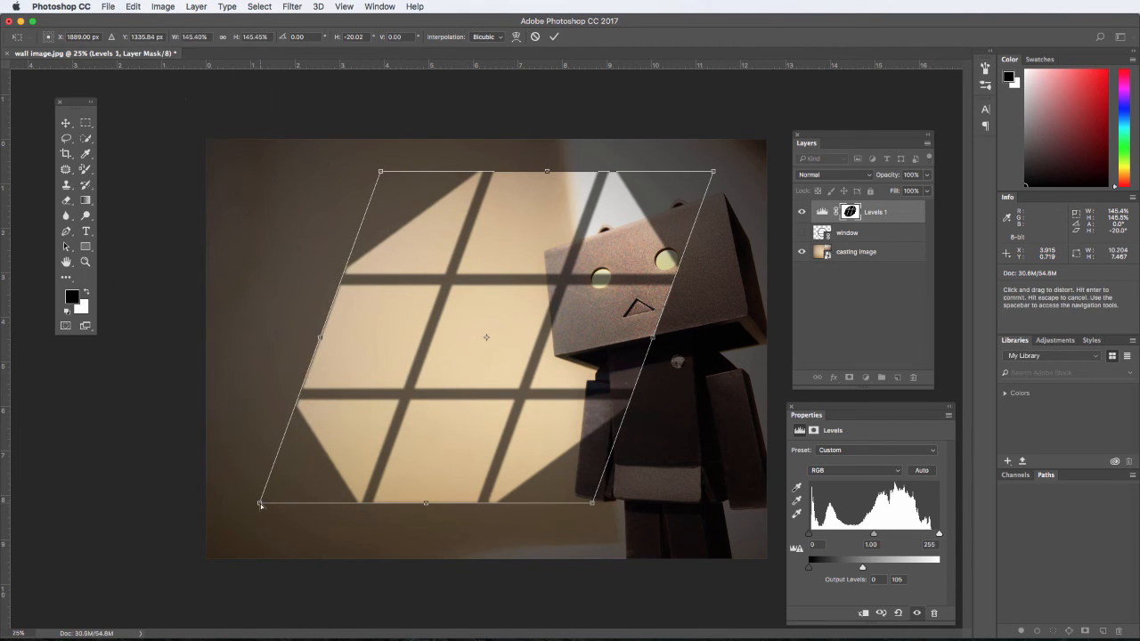
drag(260, 504, 191, 514)
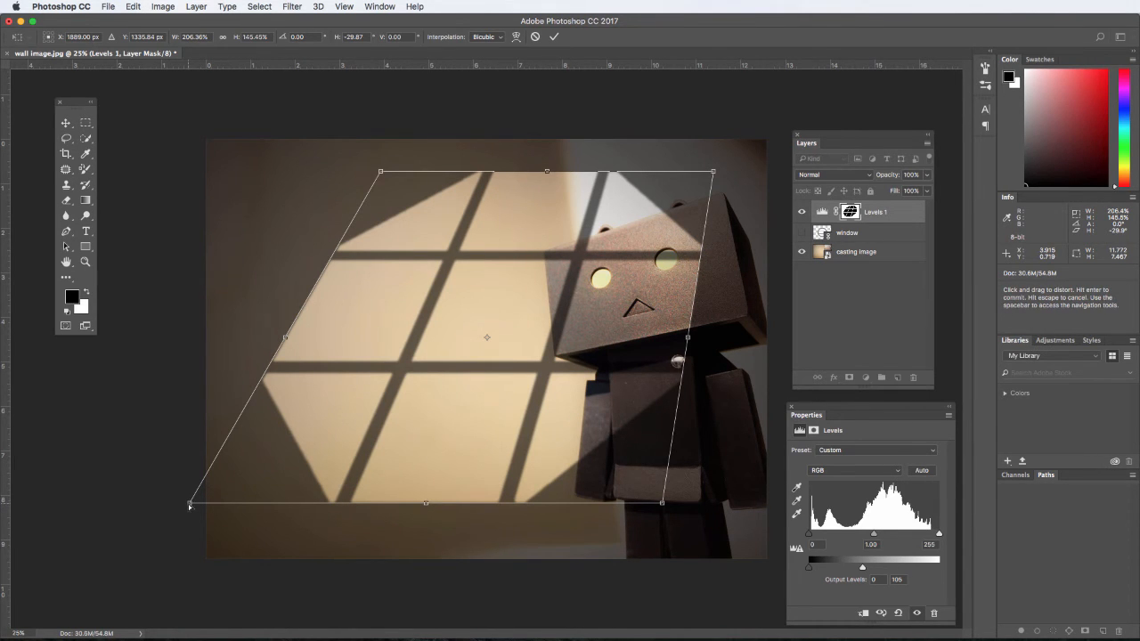
mouse_move(190, 512)
mouse_down()
mouse_move(151, 522)
mouse_move(171, 529)
mouse_move(188, 506)
mouse_up()
drag(663, 505, 656, 532)
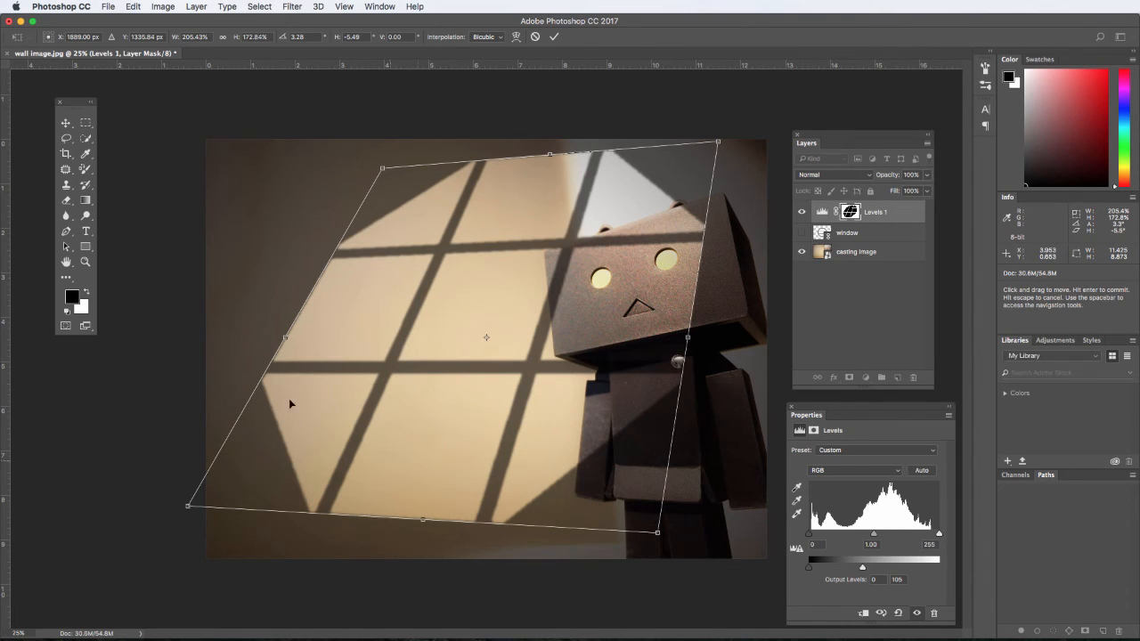
key(Return)
key(w)
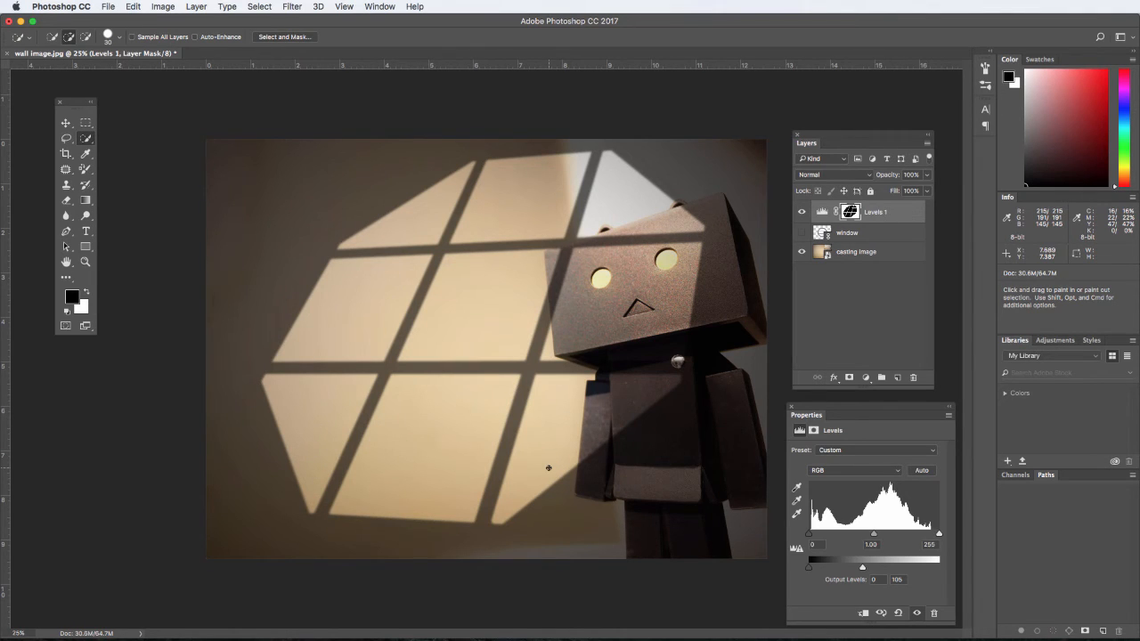
With Auto-Select off, move the window-light mask away from the figure across the wall, and raise its feather to 15.4 px.
key(v)
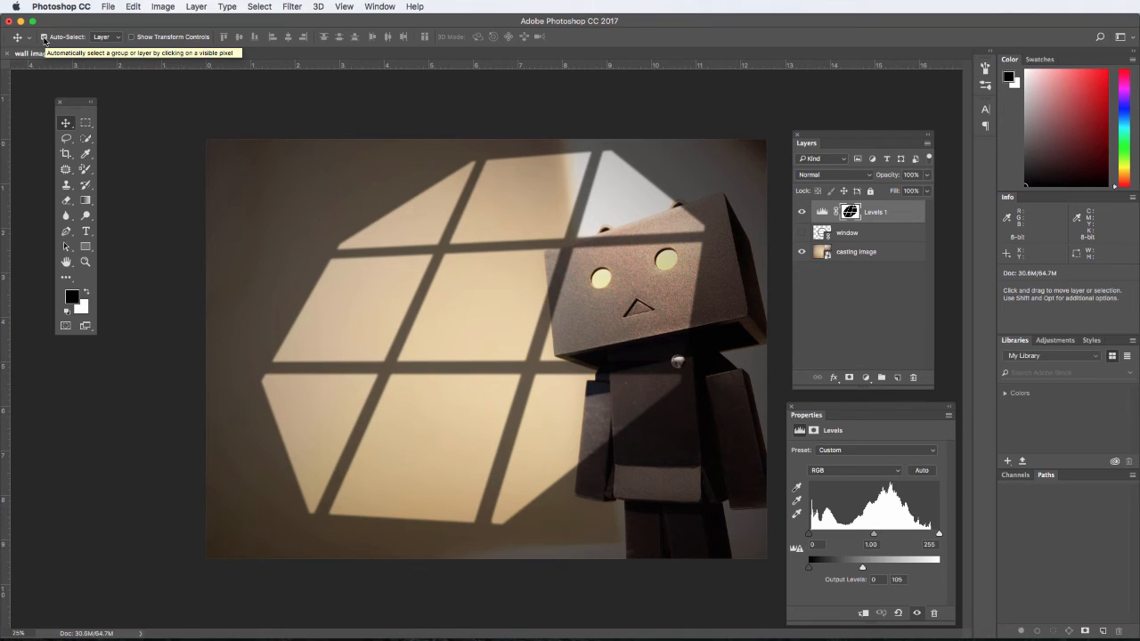
click(44, 38)
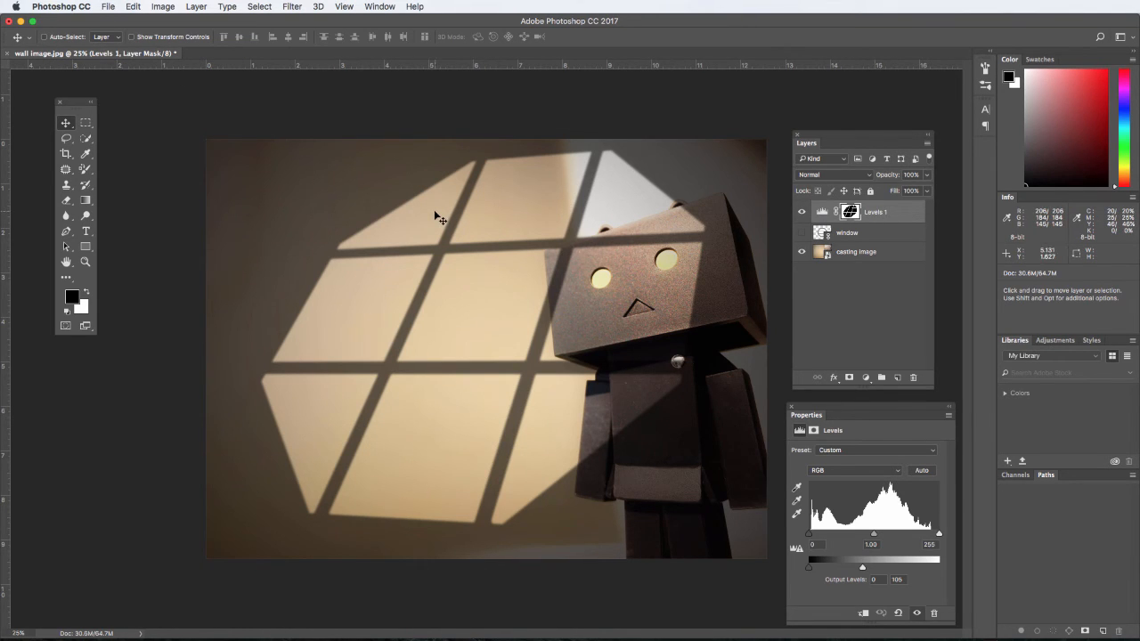
drag(437, 217, 362, 225)
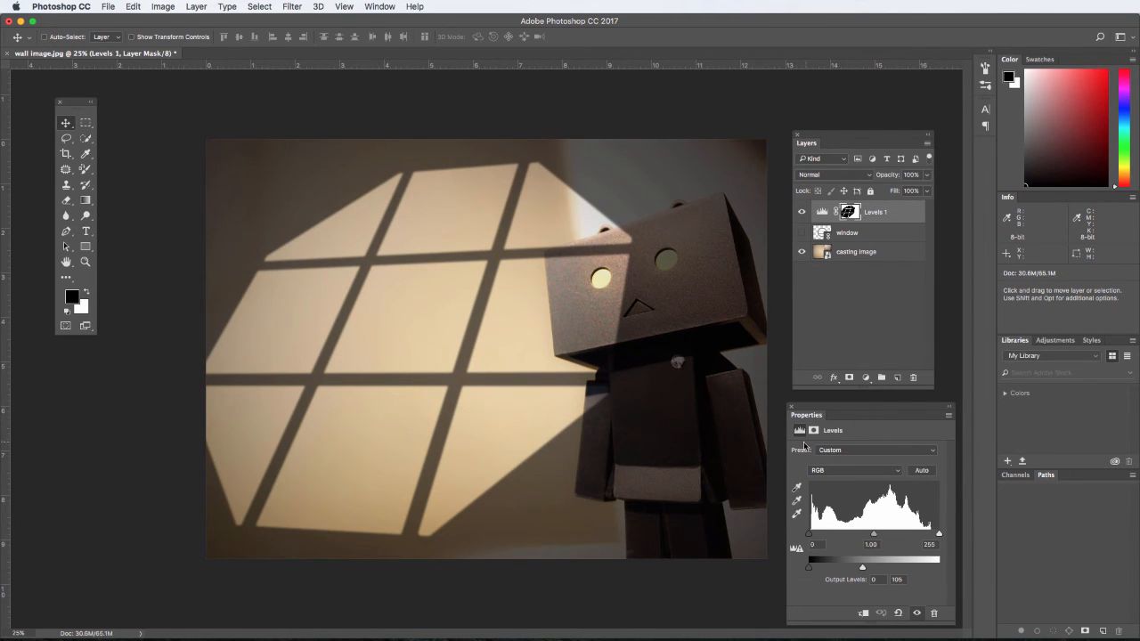
click(816, 431)
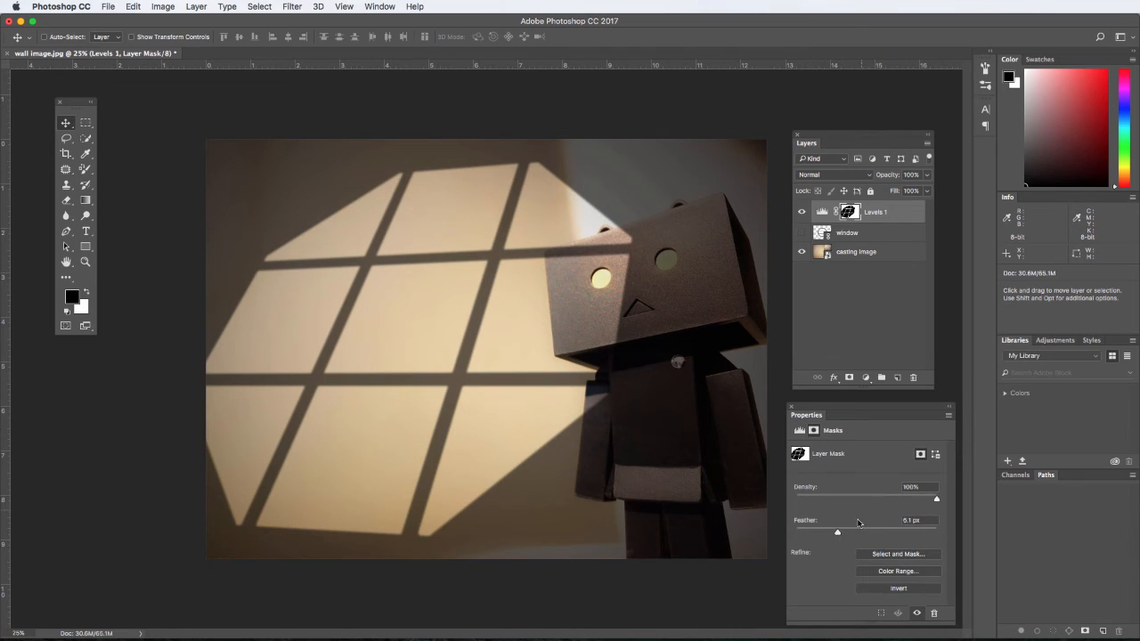
drag(837, 533, 854, 533)
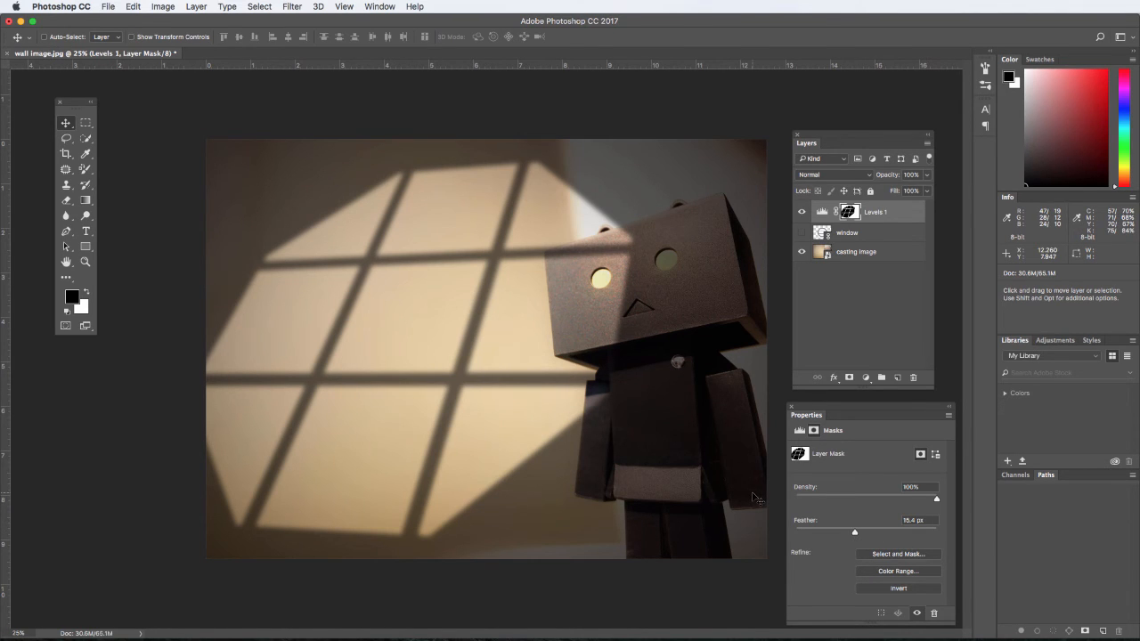
click(133, 6)
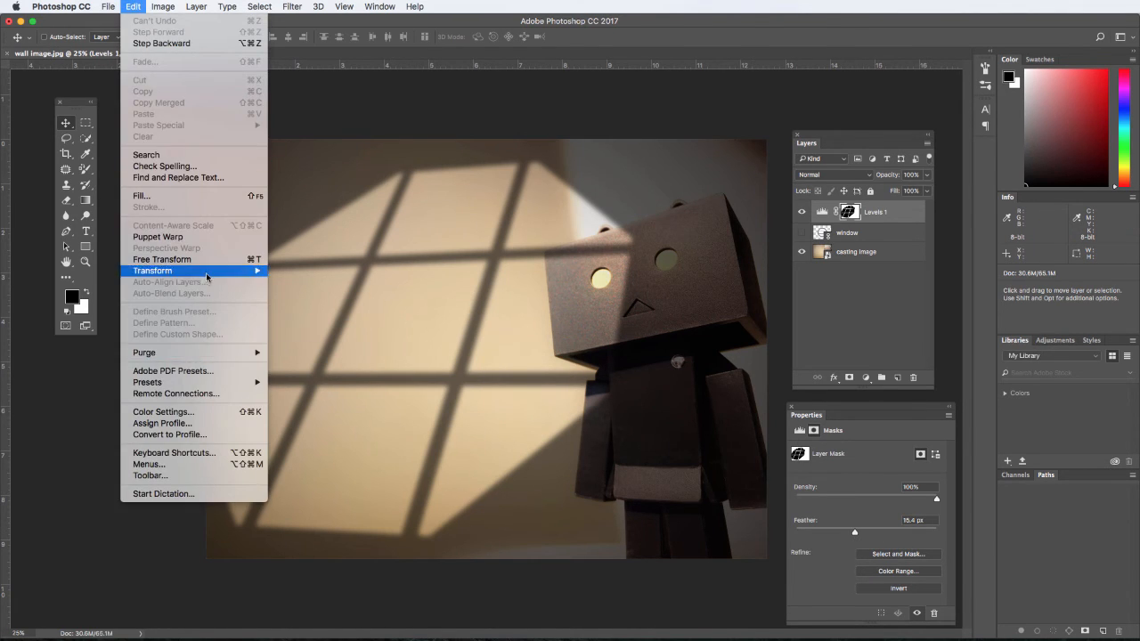
mouse_move(206, 273)
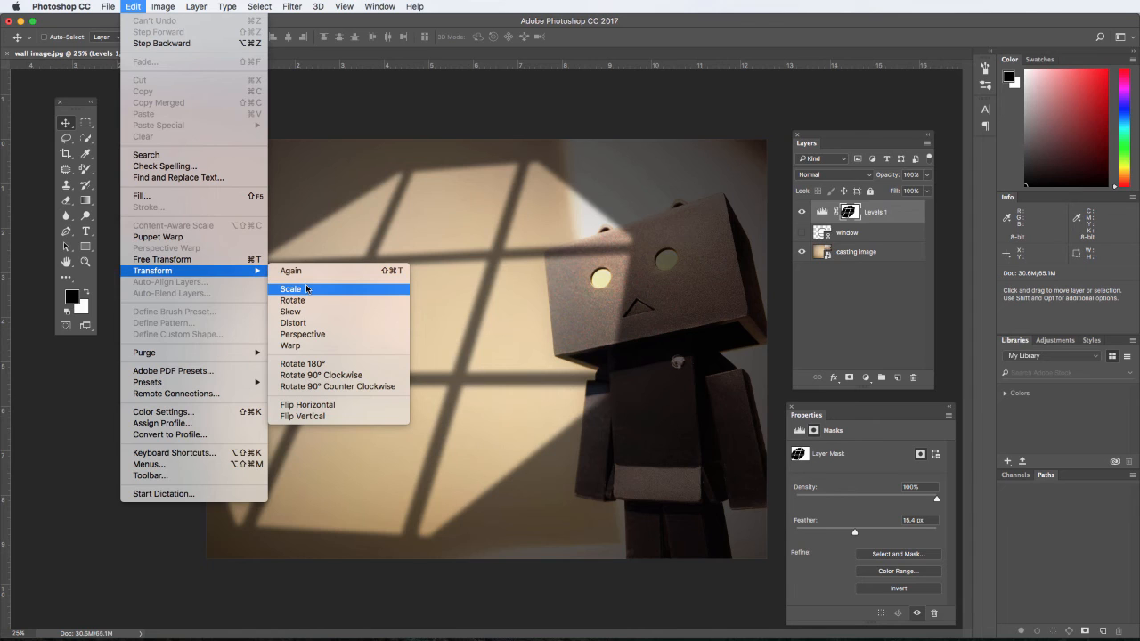
click(369, 142)
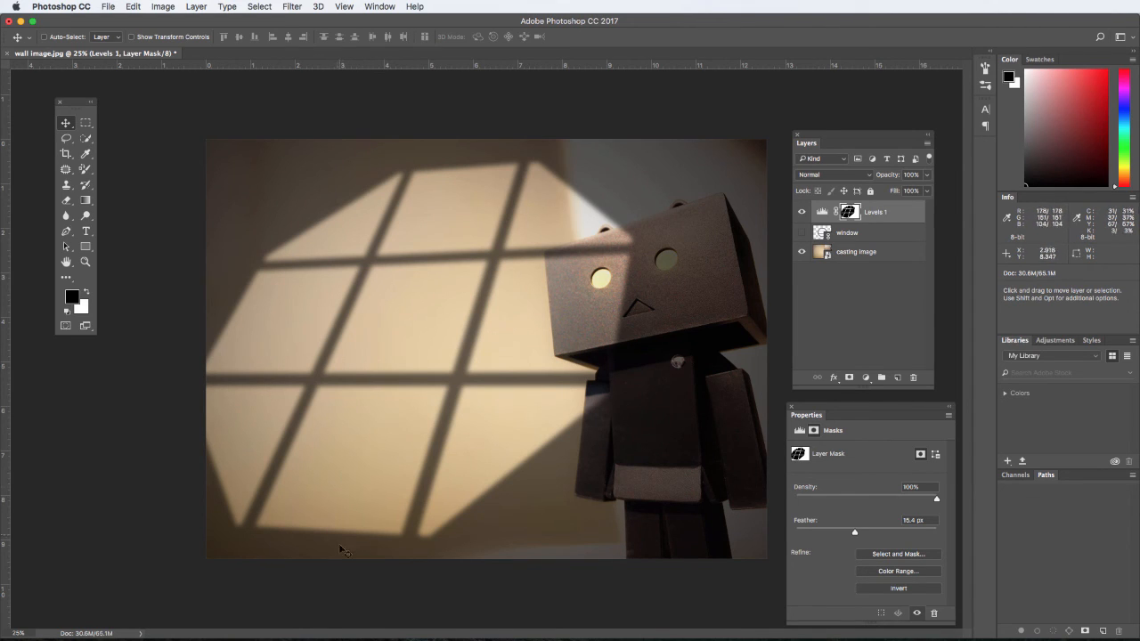
Scale the mask proportionally to about 119% from its upper corner near the figure, then shift it slightly toward the figure.
key(super+t)
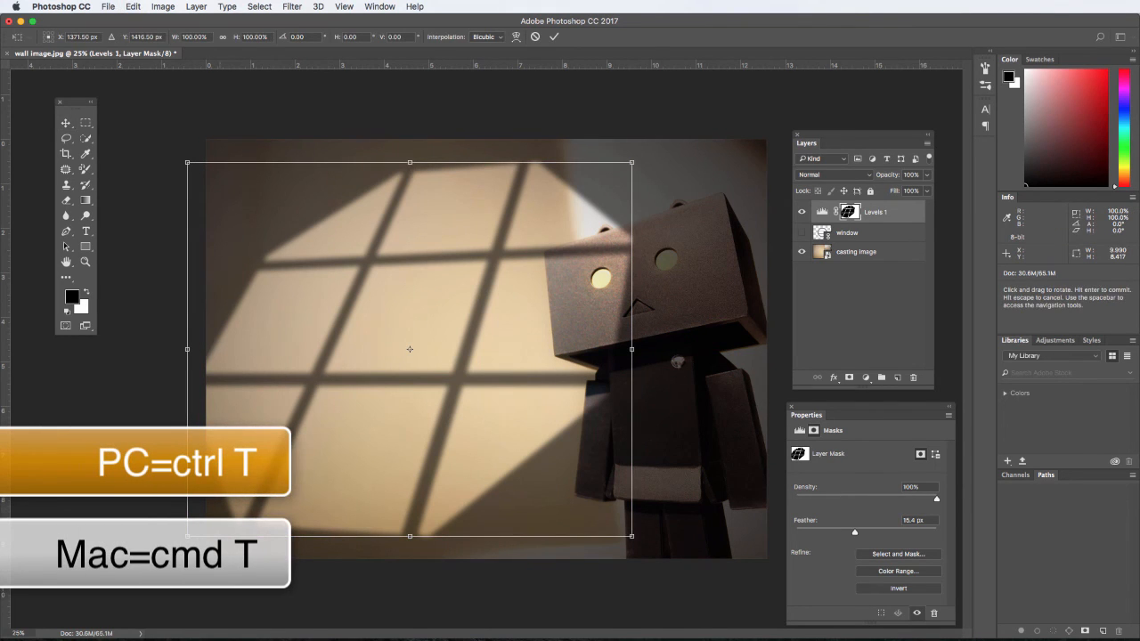
drag(187, 536, 103, 607)
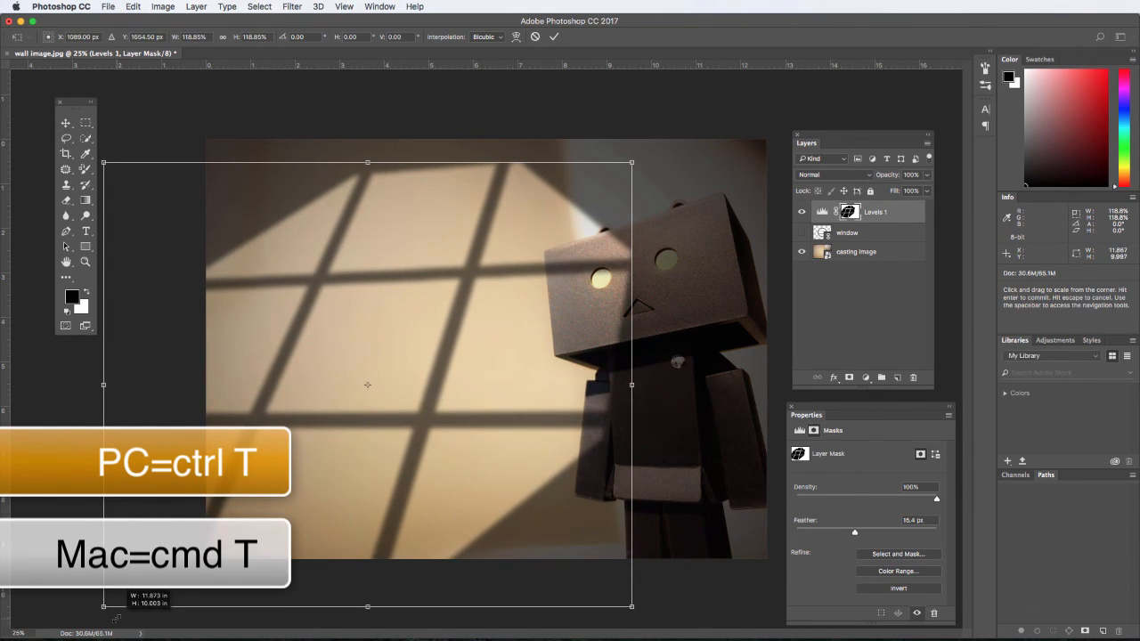
click(65, 123)
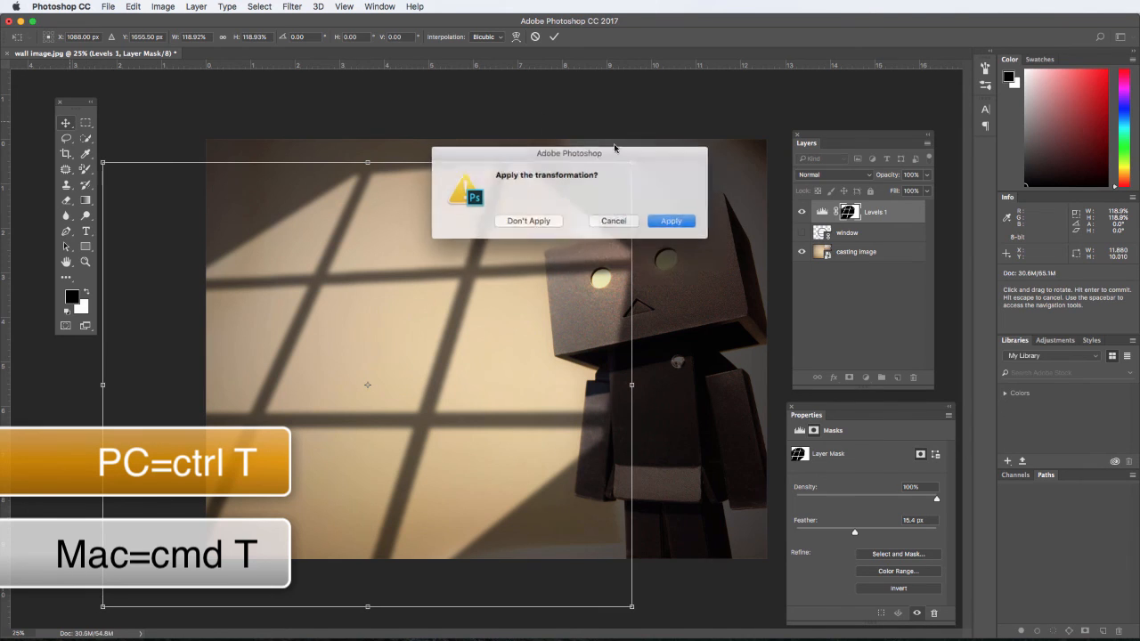
key(Return)
drag(495, 270, 506, 268)
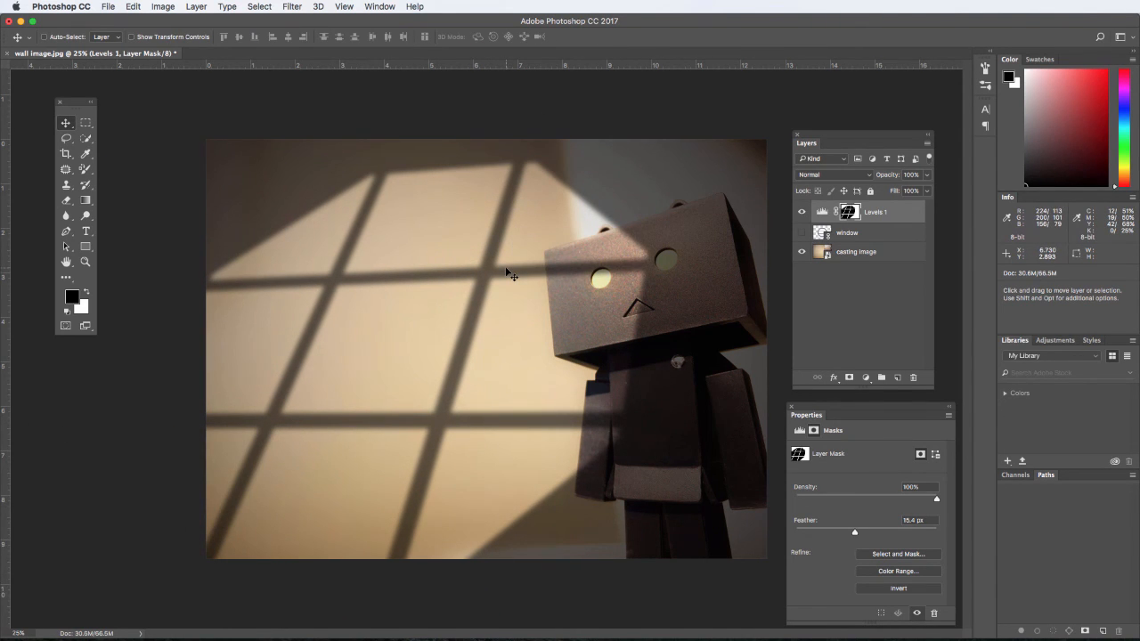
drag(426, 282, 438, 281)
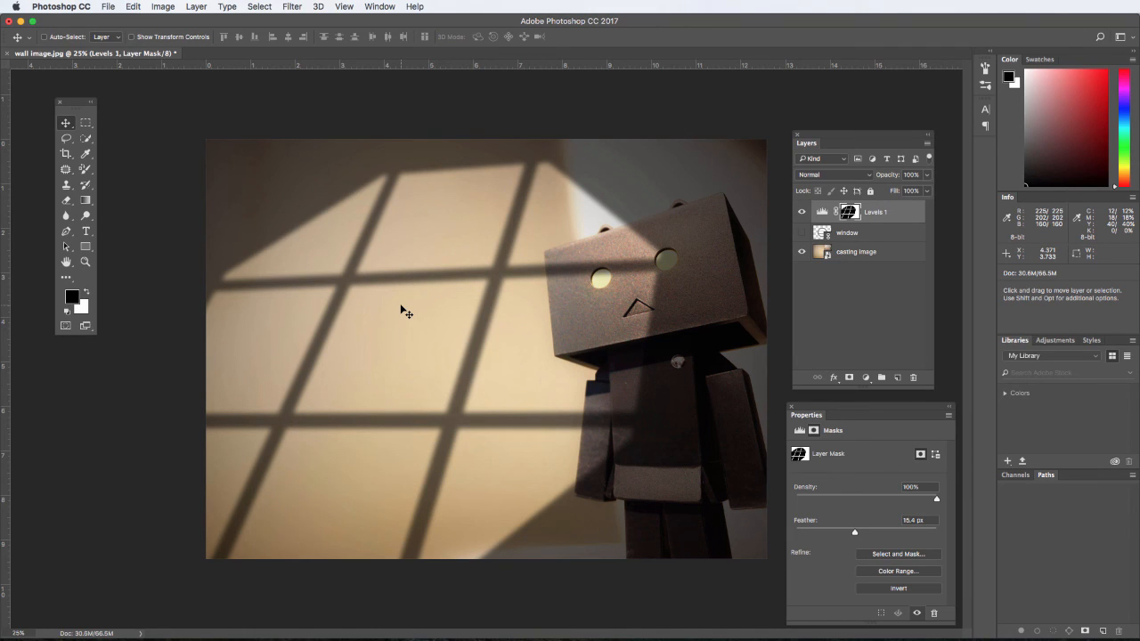
Begin saving the image under a new name in the Exercise 4 folder: "e4", the student's last and first name, and "_2".
click(107, 6)
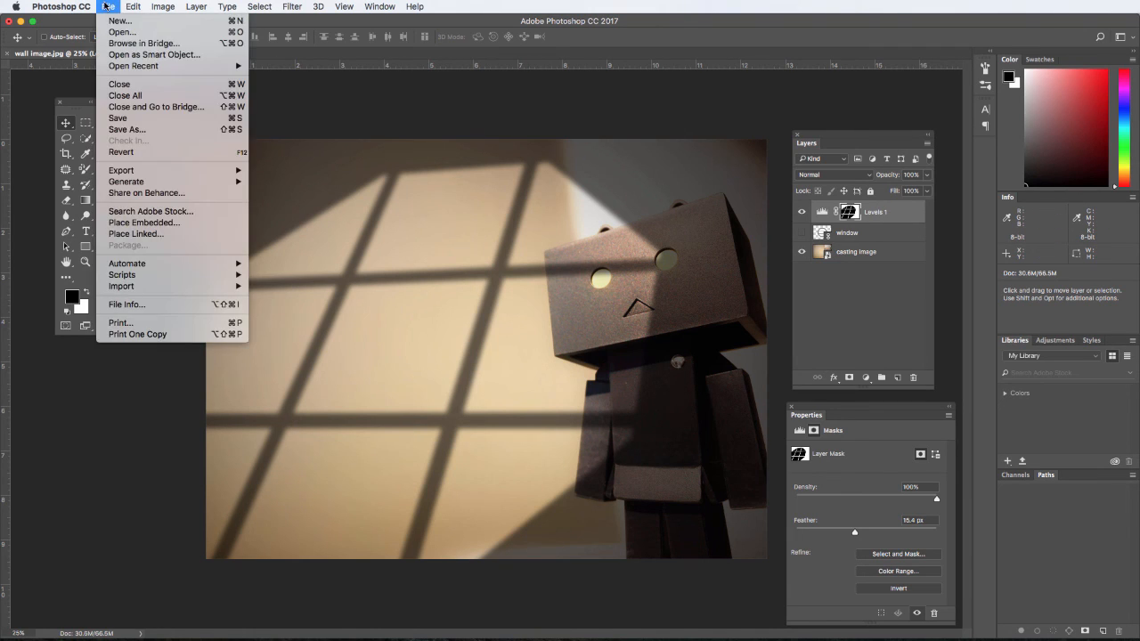
click(151, 132)
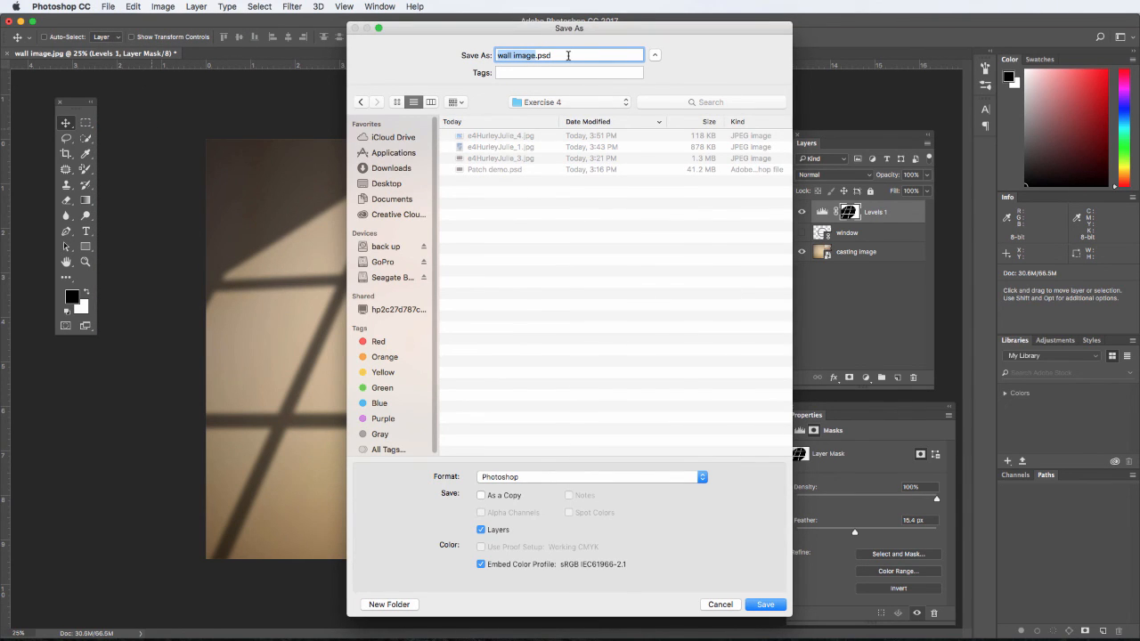
Save the file as a JPEG copy with maximum quality 12 and the Baseline ("Standard") option.
click(701, 479)
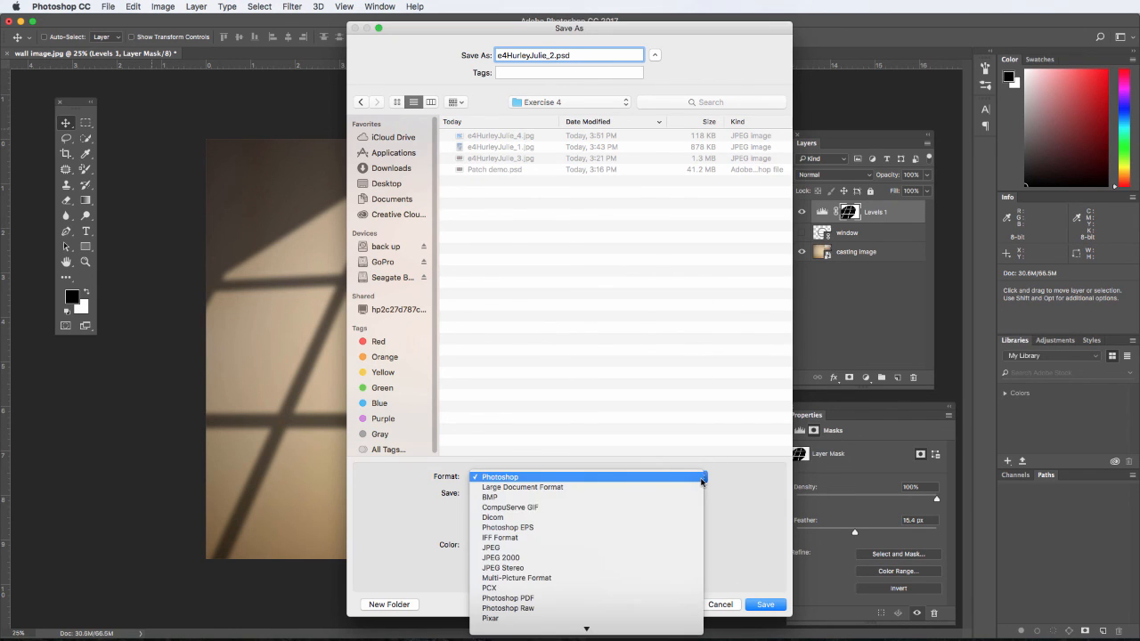
click(683, 547)
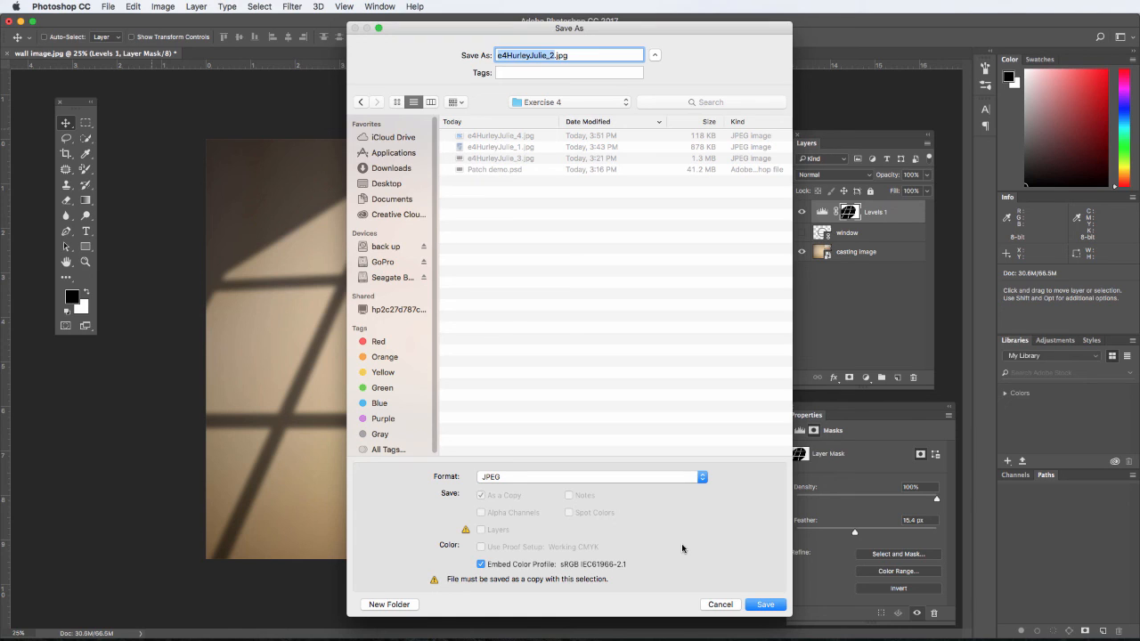
click(764, 605)
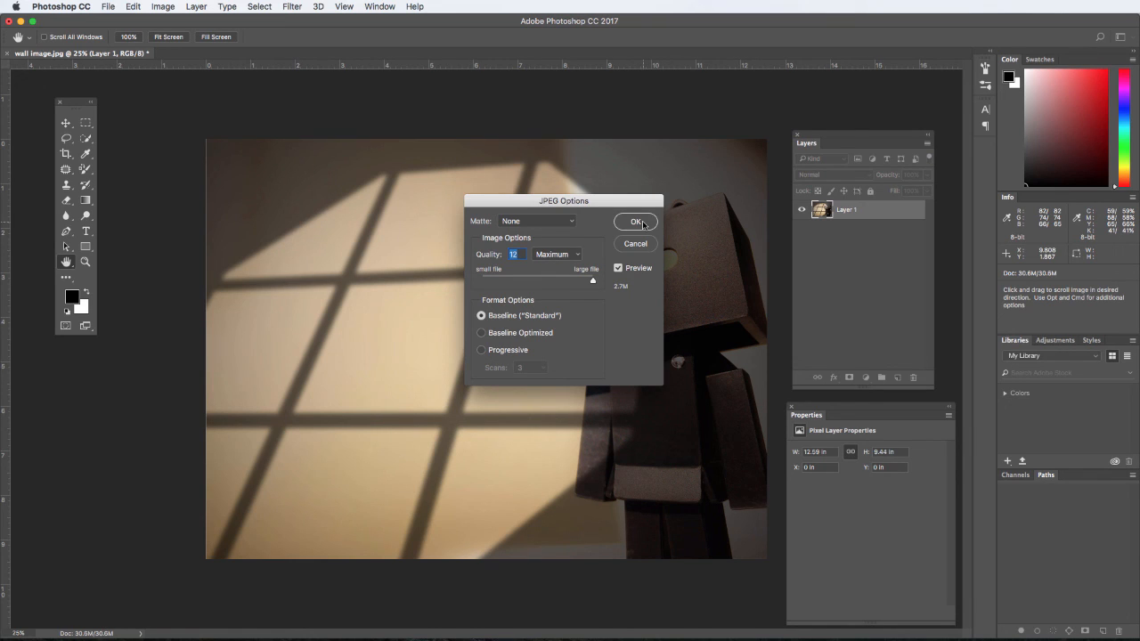
click(638, 223)
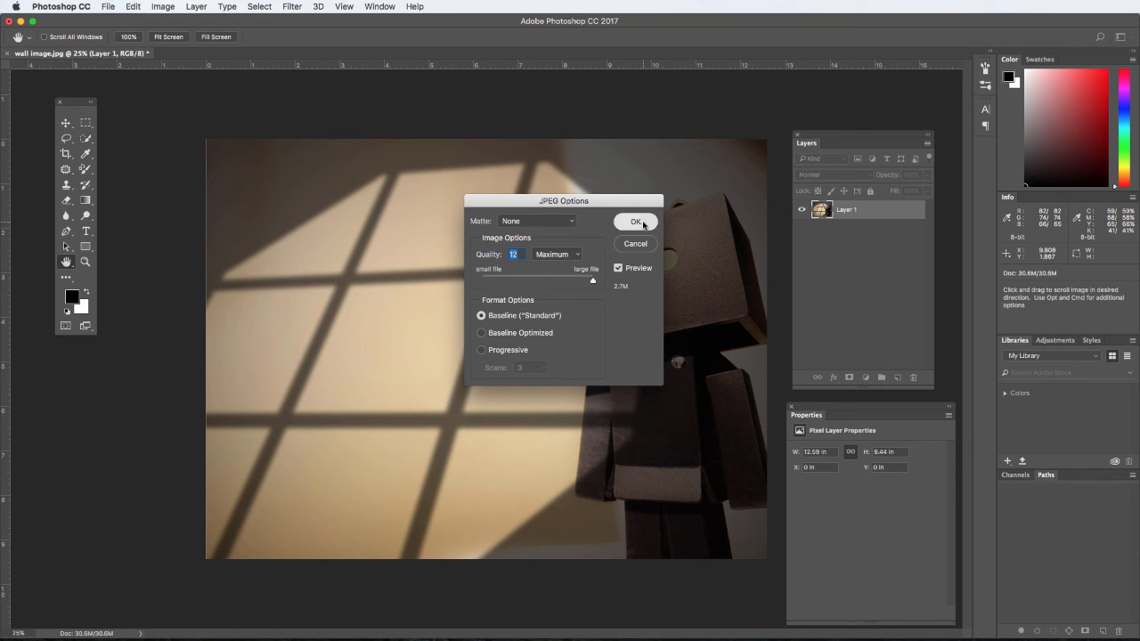